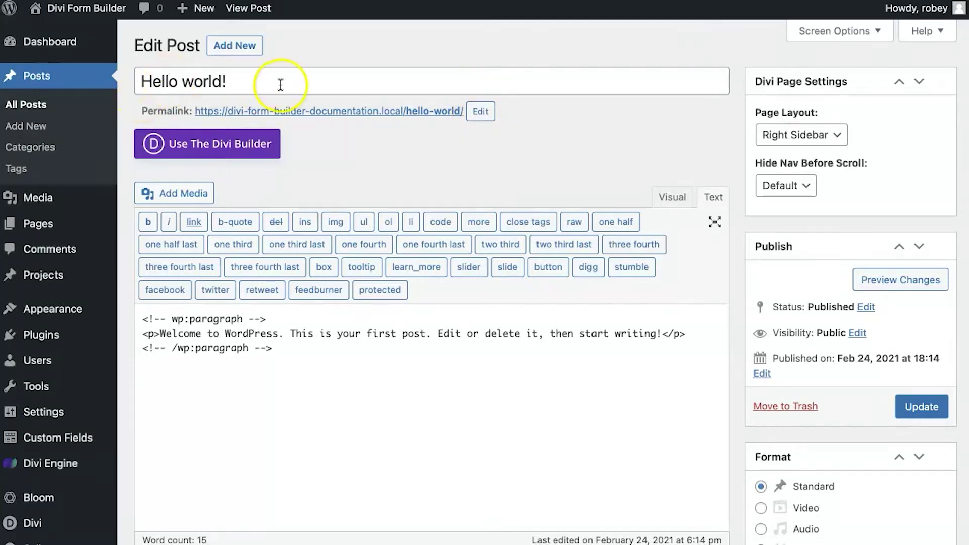
- Scroll down through the WordPress page editor and back up slightly
{"action": "scroll", "coordinate": [404, 182], "scroll_direction": "down", "scroll_amount": 1}
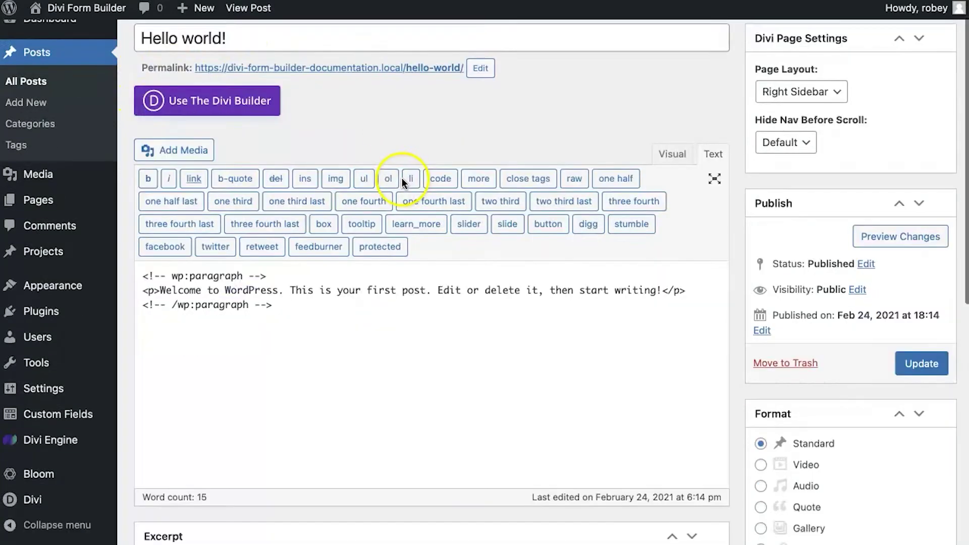
{"action": "scroll", "coordinate": [404, 183], "scroll_direction": "down", "scroll_amount": 1}
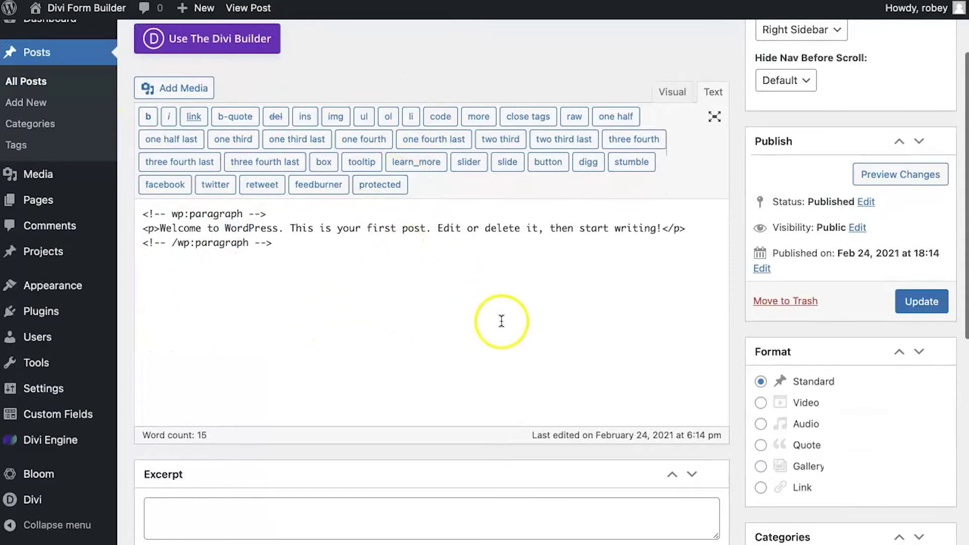
{"action": "scroll", "coordinate": [503, 324], "scroll_direction": "down", "scroll_amount": 5}
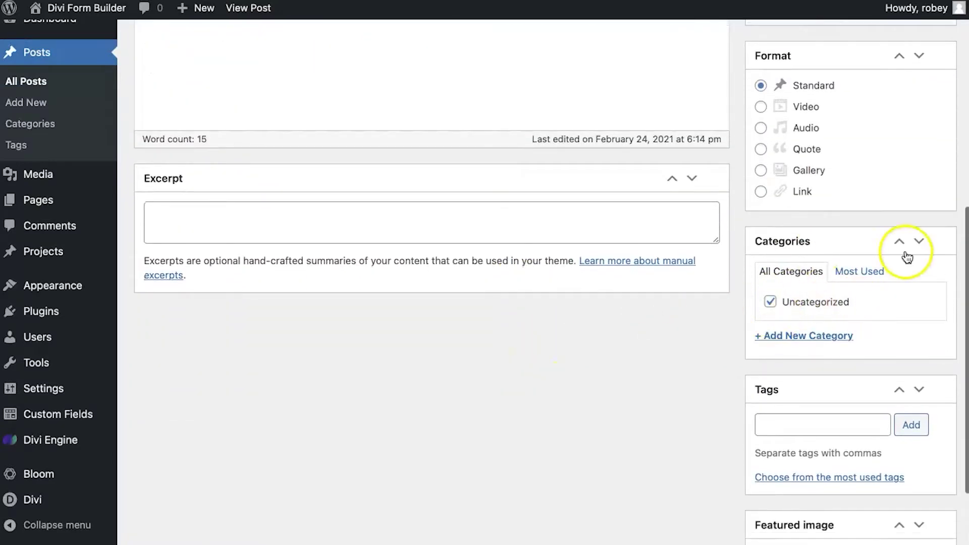
{"action": "scroll", "coordinate": [761, 308], "scroll_direction": "down", "scroll_amount": 2}
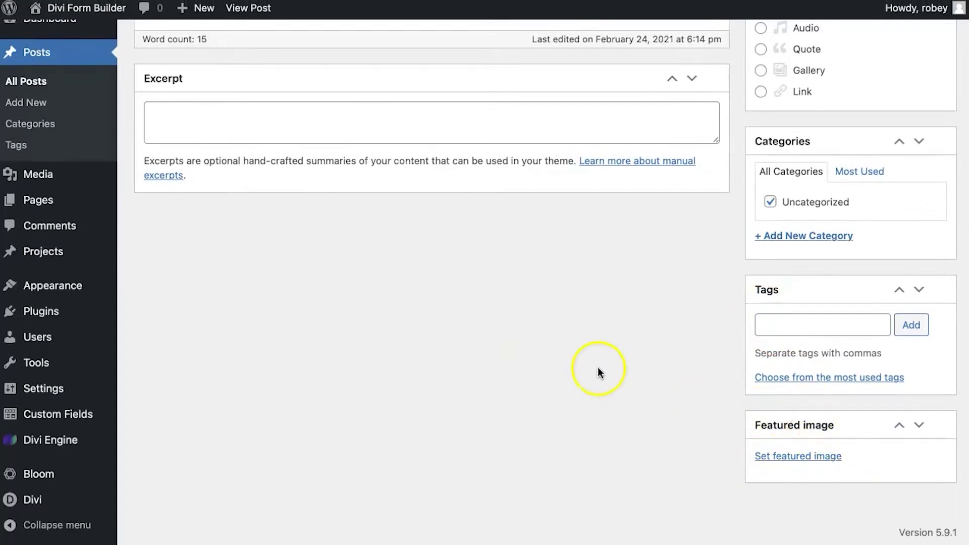
{"action": "scroll", "coordinate": [597, 372], "scroll_direction": "up", "scroll_amount": 8}
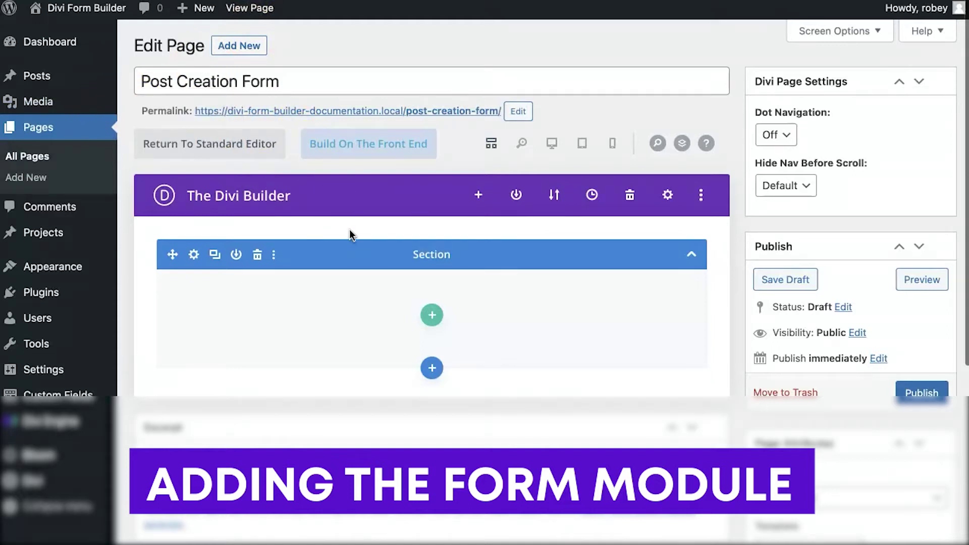
- Add a one-column row containing the Form - Divi Form Builder module
{"action": "left_click", "coordinate": [431, 314]}
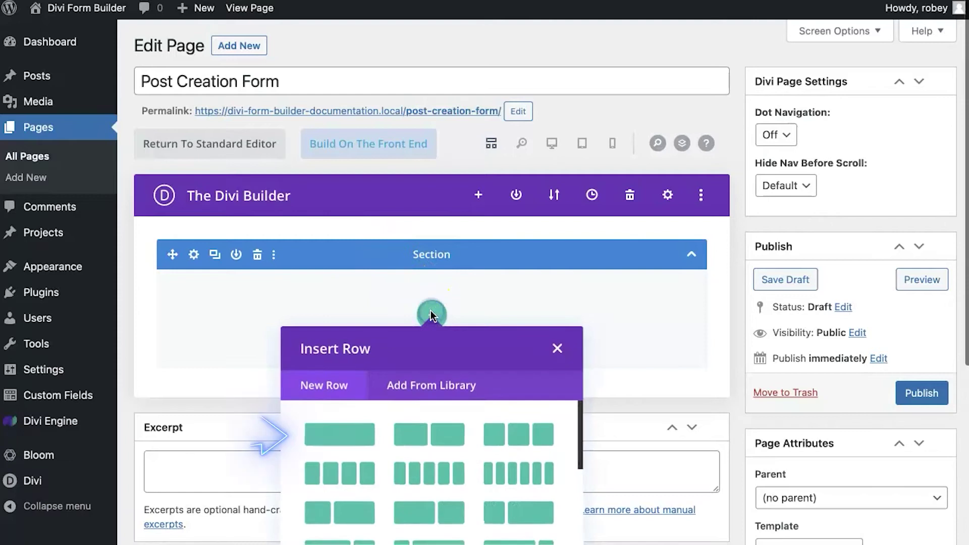
{"action": "left_click", "coordinate": [353, 373]}
{"action": "type", "text": "form"}
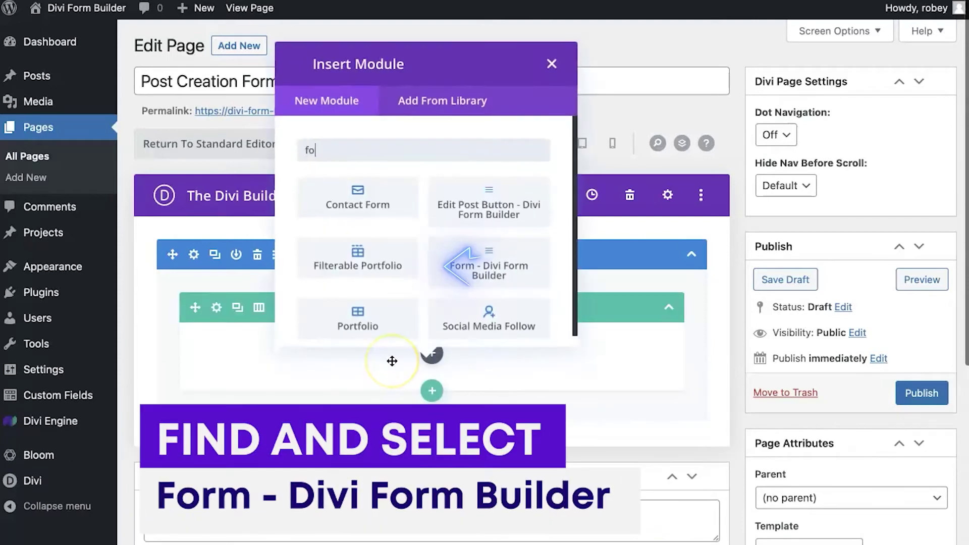
{"action": "left_click", "coordinate": [391, 279]}
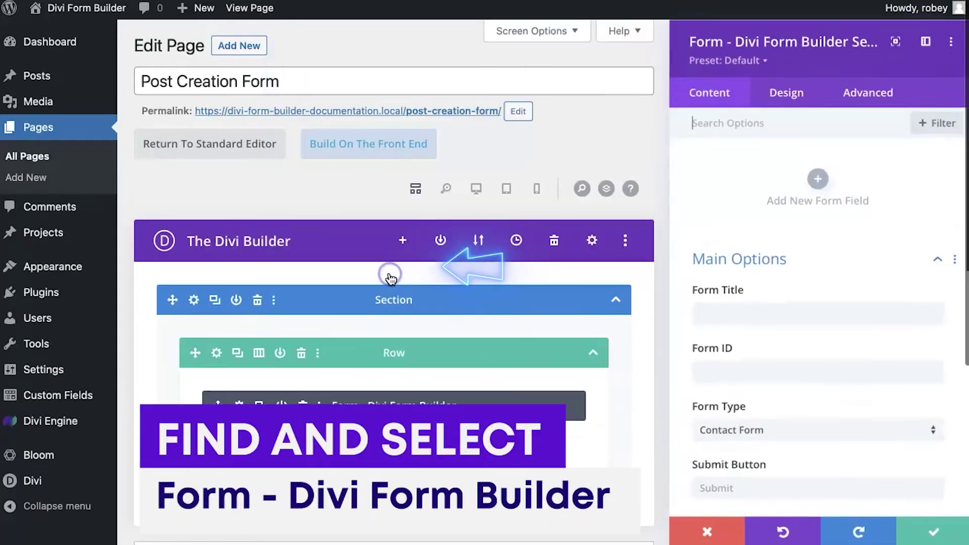
- Enter 'Create a New Post' as the form's Form Title
{"action": "scroll", "coordinate": [822, 326], "scroll_direction": "down", "scroll_amount": 3}
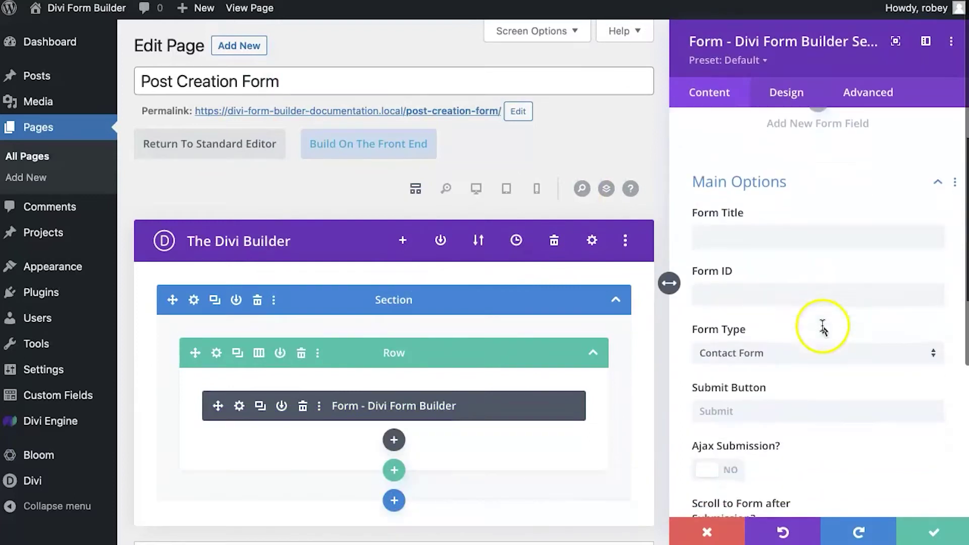
{"action": "left_click", "coordinate": [824, 237]}
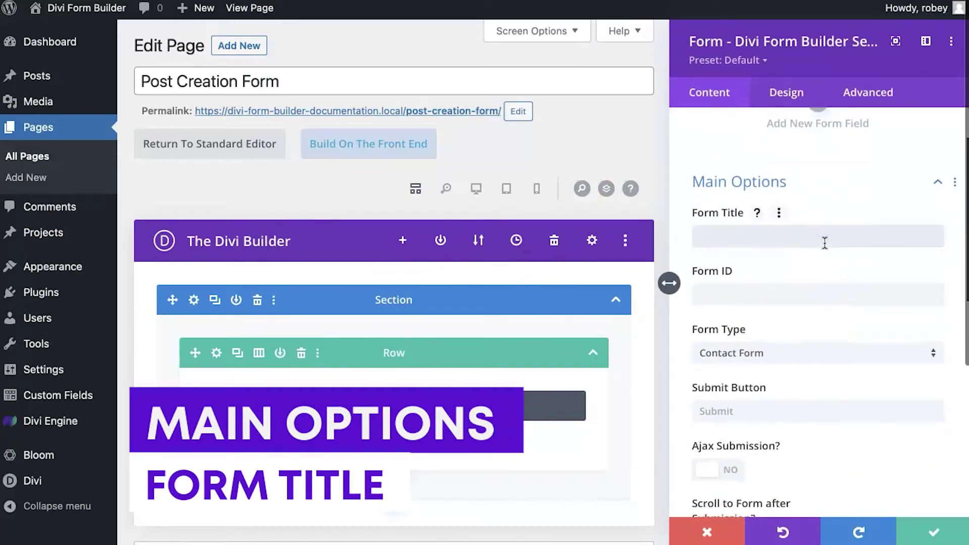
{"action": "type", "text": "Create a New Post"}
{"action": "left_click", "coordinate": [784, 290]}
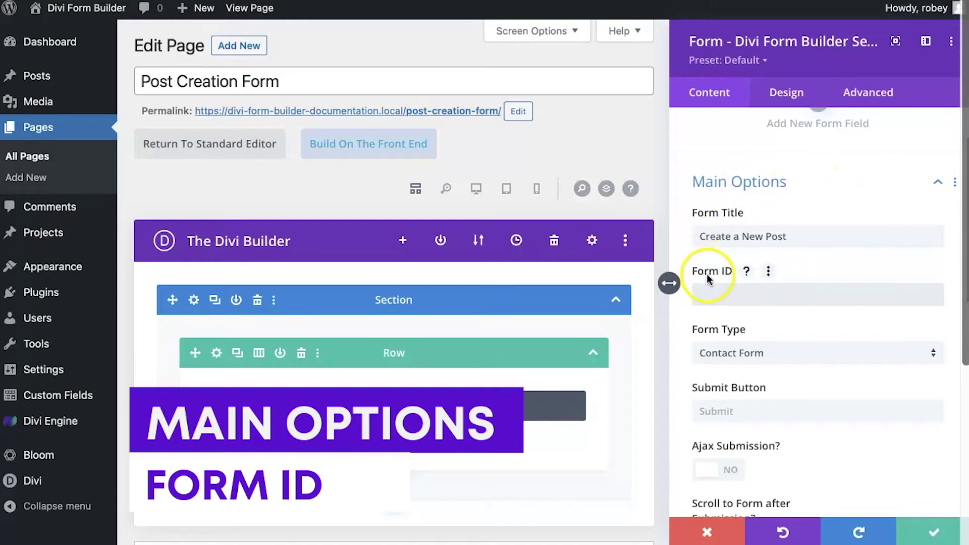
{"action": "left_click", "coordinate": [711, 295]}
- Set the form type to Create Post Form
{"action": "scroll", "coordinate": [767, 268], "scroll_direction": "down", "scroll_amount": 3}
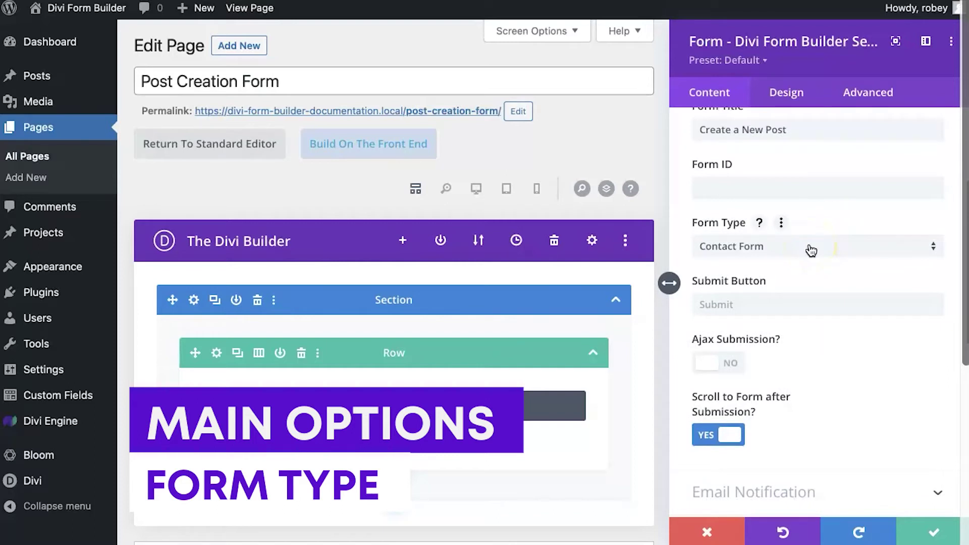
{"action": "left_click", "coordinate": [811, 251]}
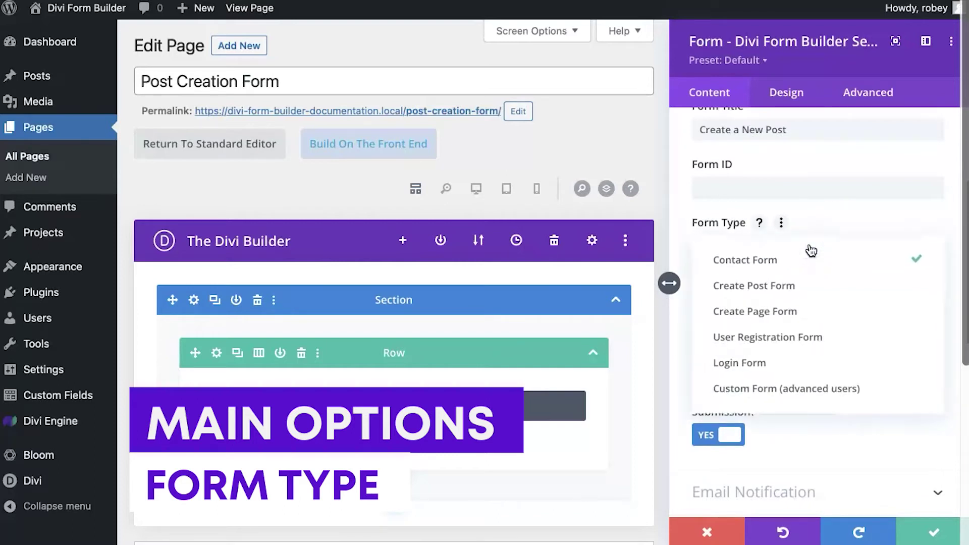
{"action": "left_click", "coordinate": [809, 266]}
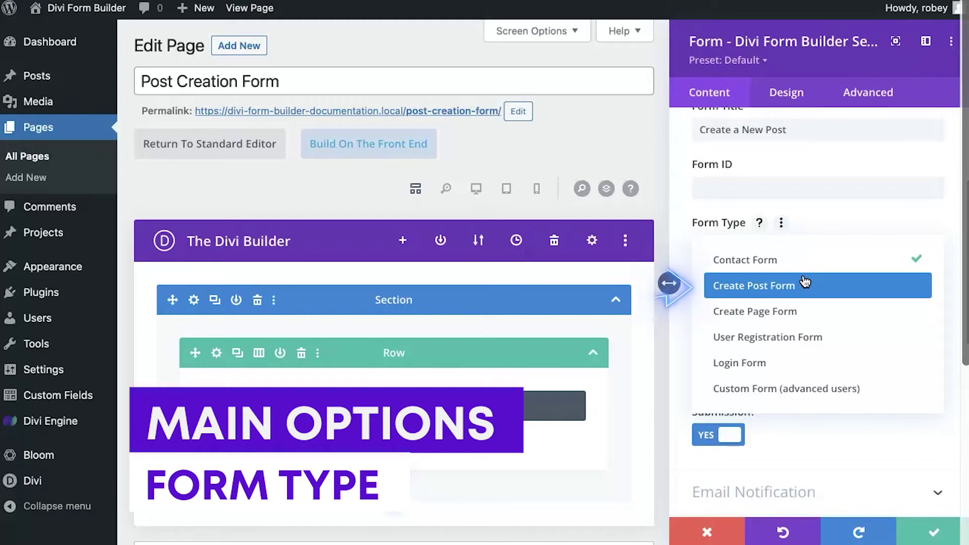
{"action": "left_click", "coordinate": [797, 321]}
{"action": "left_click", "coordinate": [801, 285]}
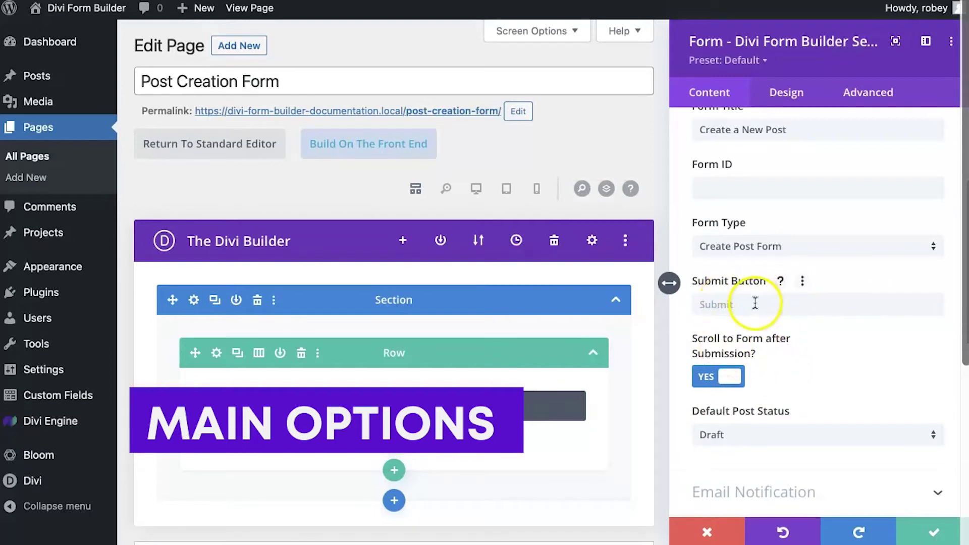
- Confirm the default post status stays Draft
{"action": "scroll", "coordinate": [772, 340], "scroll_direction": "down", "scroll_amount": 3}
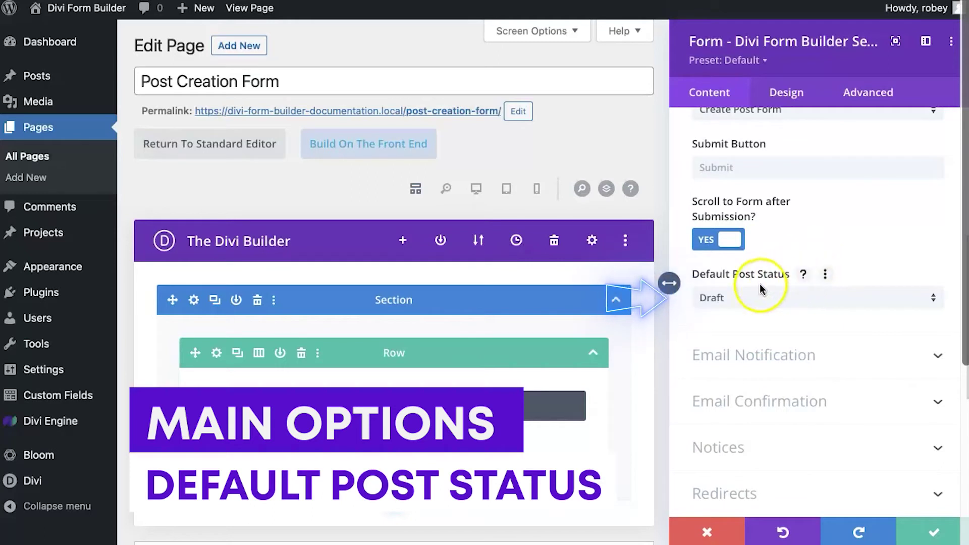
{"action": "left_click", "coordinate": [838, 297]}
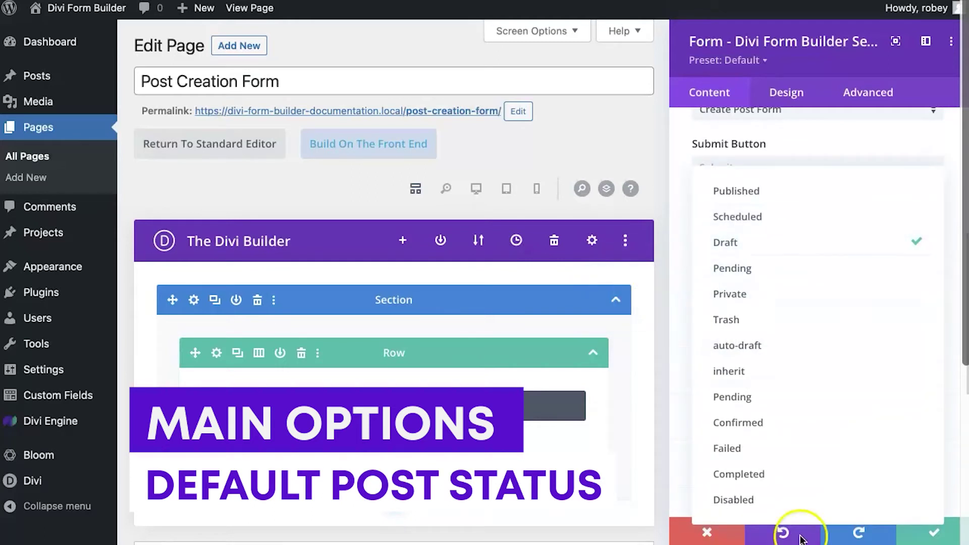
{"action": "left_click", "coordinate": [948, 154]}
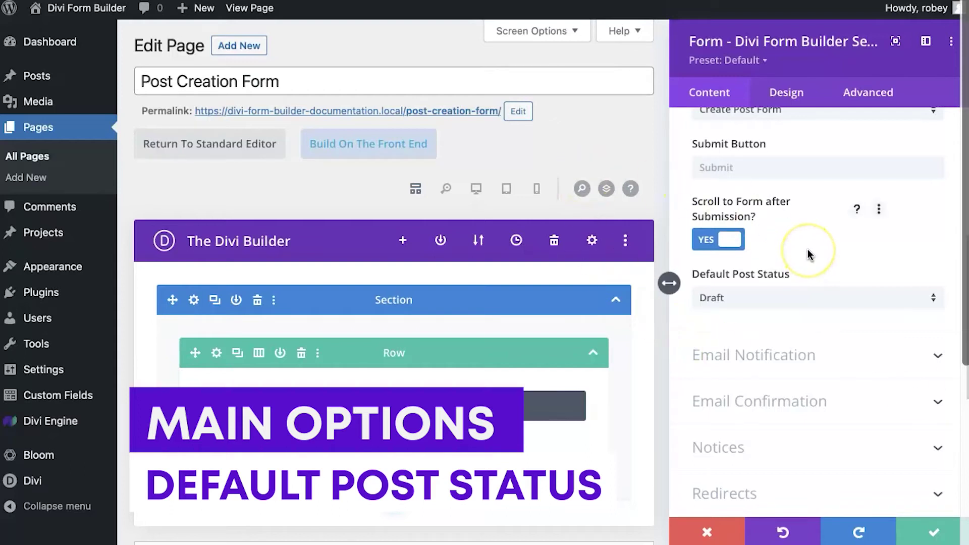
{"action": "scroll", "coordinate": [813, 253], "scroll_direction": "up", "scroll_amount": 3}
{"action": "scroll", "coordinate": [807, 249], "scroll_direction": "up", "scroll_amount": 3}
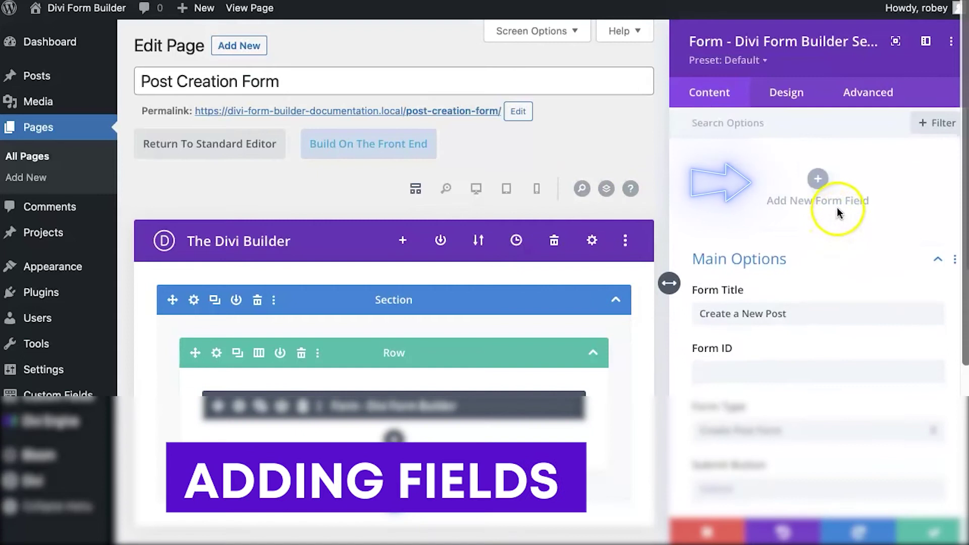
- Add an Input Field titled 'Post Title' with field ID post_title and save it
{"action": "left_click", "coordinate": [817, 178]}
{"action": "left_click", "coordinate": [757, 221]}
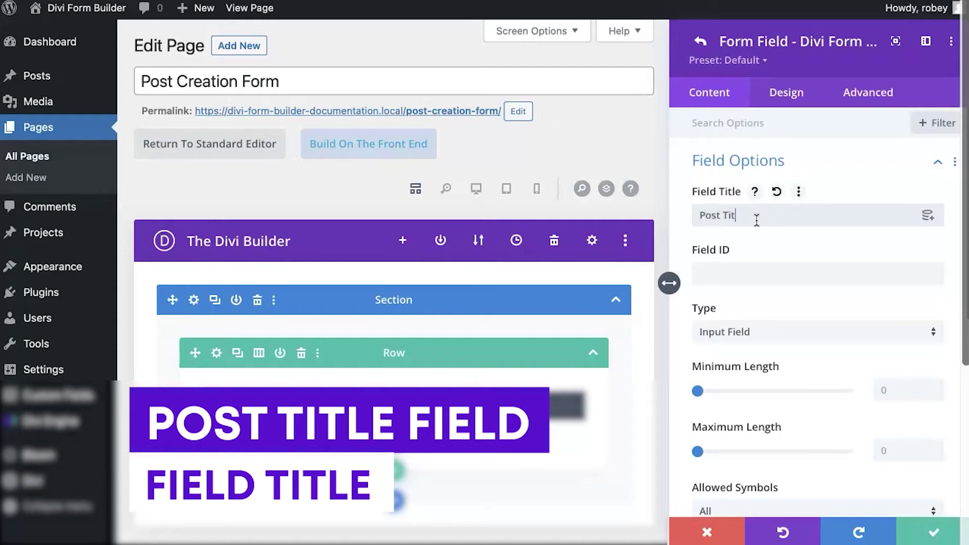
{"action": "left_click", "coordinate": [742, 271]}
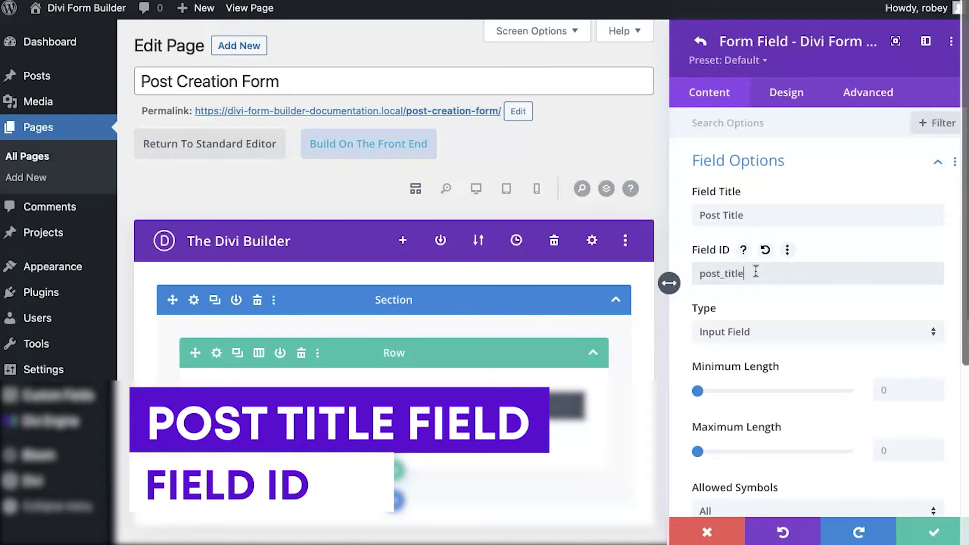
{"action": "scroll", "coordinate": [764, 279], "scroll_direction": "down", "scroll_amount": 1}
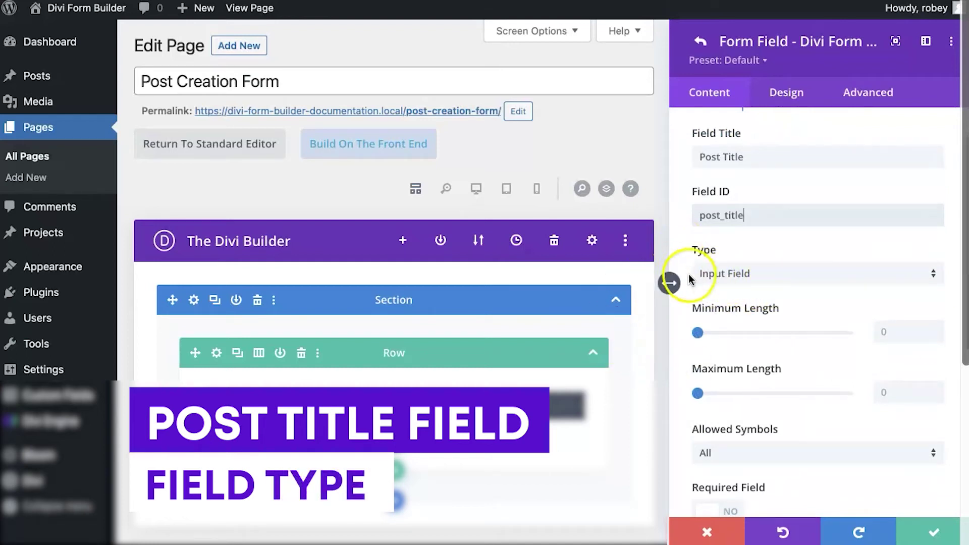
{"action": "scroll", "coordinate": [741, 301], "scroll_direction": "down", "scroll_amount": 3}
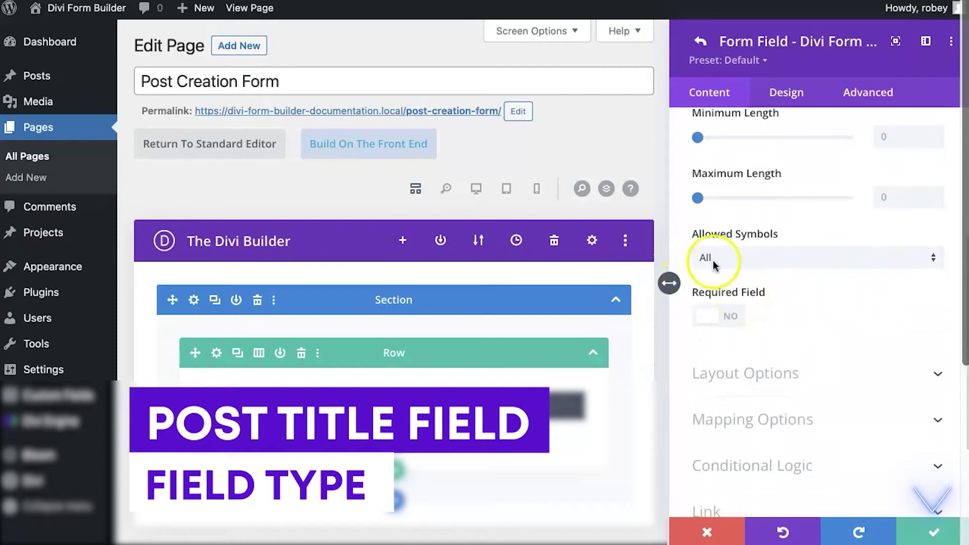
{"action": "left_click", "coordinate": [934, 532]}
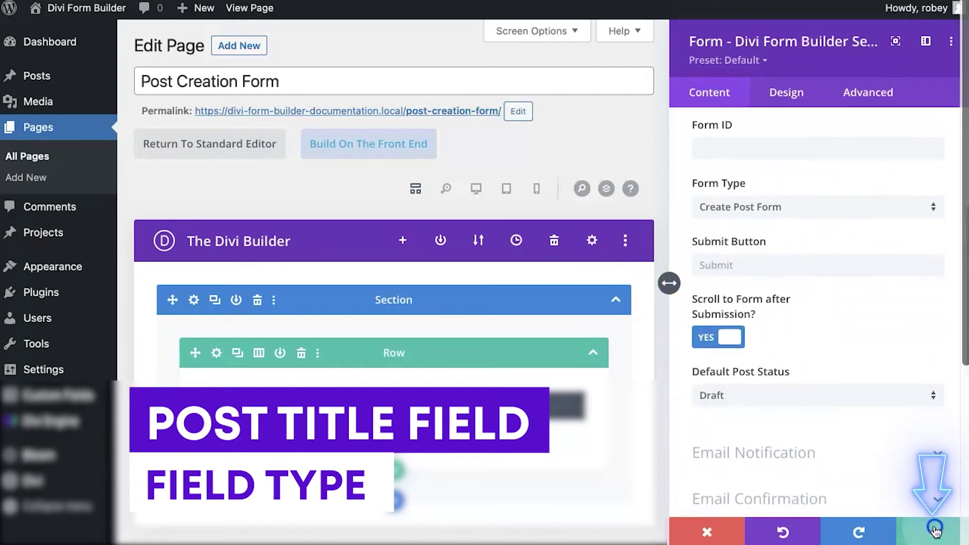
{"action": "scroll", "coordinate": [849, 312], "scroll_direction": "up", "scroll_amount": 5}
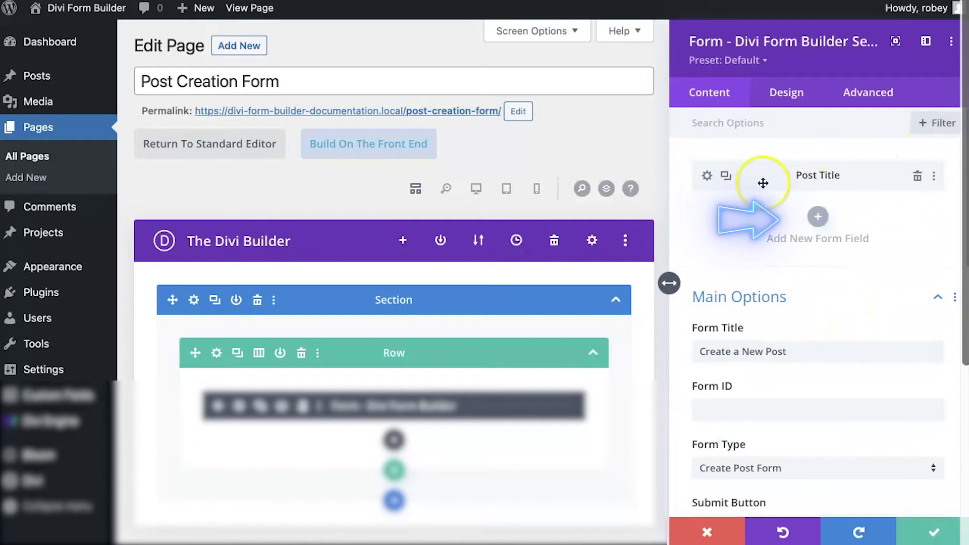
- Add a new field titled Thumbnail, ID thumbnail, with type Image Upload
{"action": "left_click", "coordinate": [817, 216]}
{"action": "left_click", "coordinate": [777, 213]}
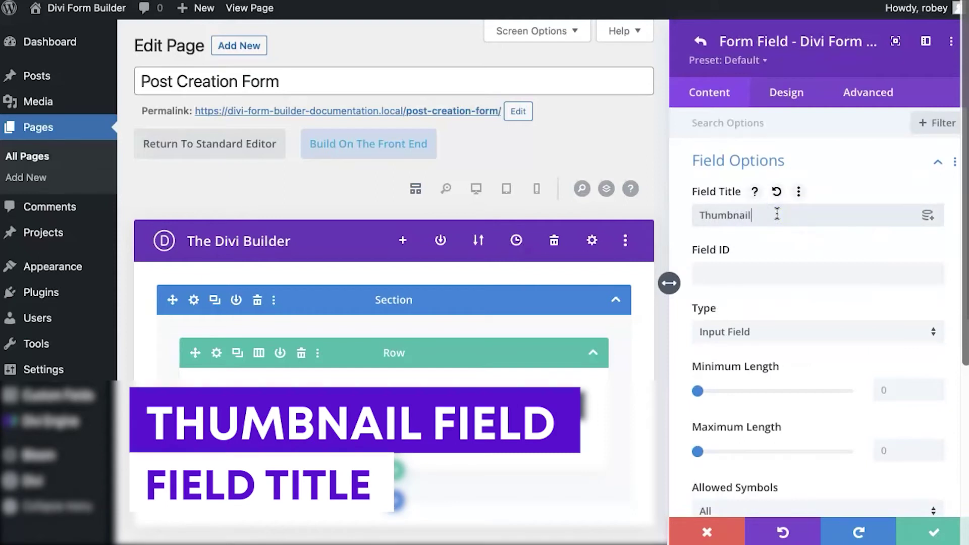
{"action": "key", "text": "Tab"}
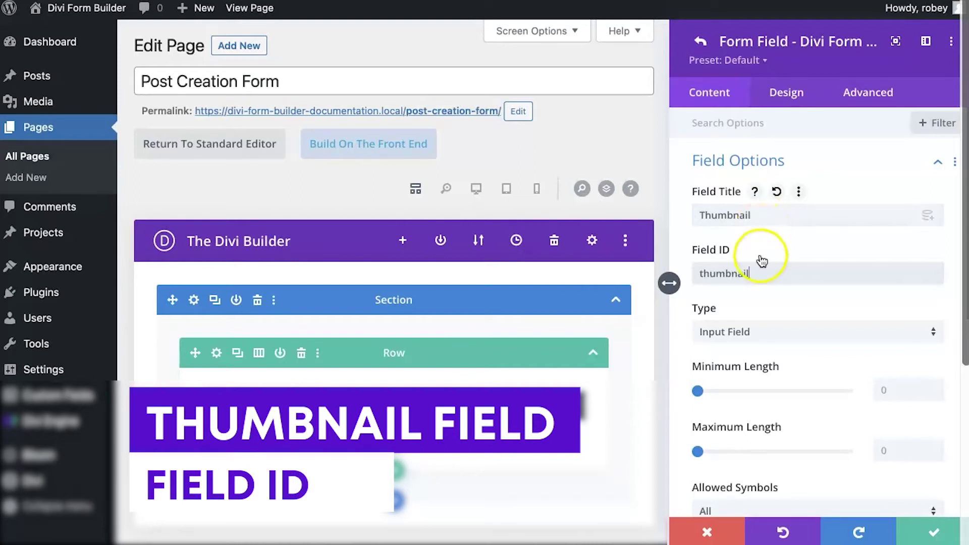
{"action": "scroll", "coordinate": [765, 258], "scroll_direction": "down", "scroll_amount": 3}
{"action": "left_click", "coordinate": [770, 206]}
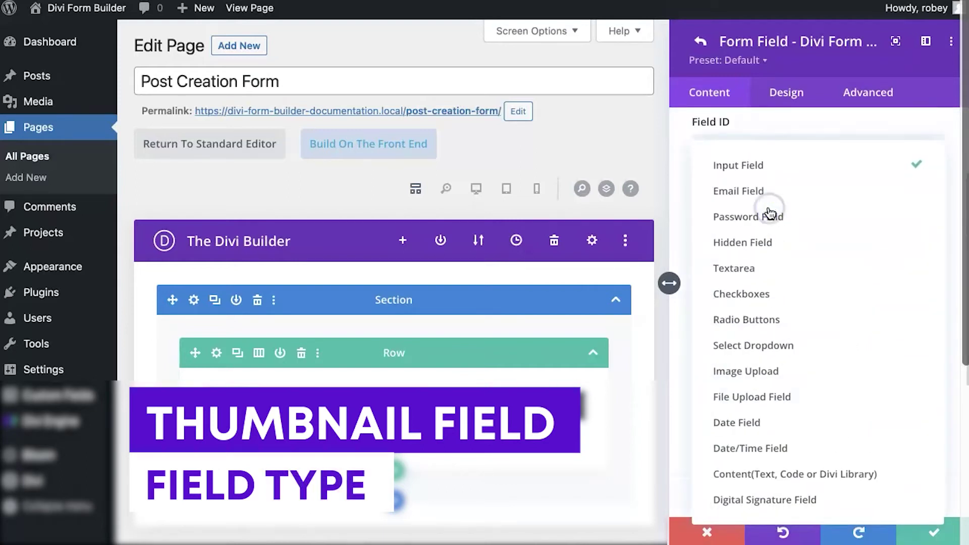
{"action": "left_click", "coordinate": [774, 368]}
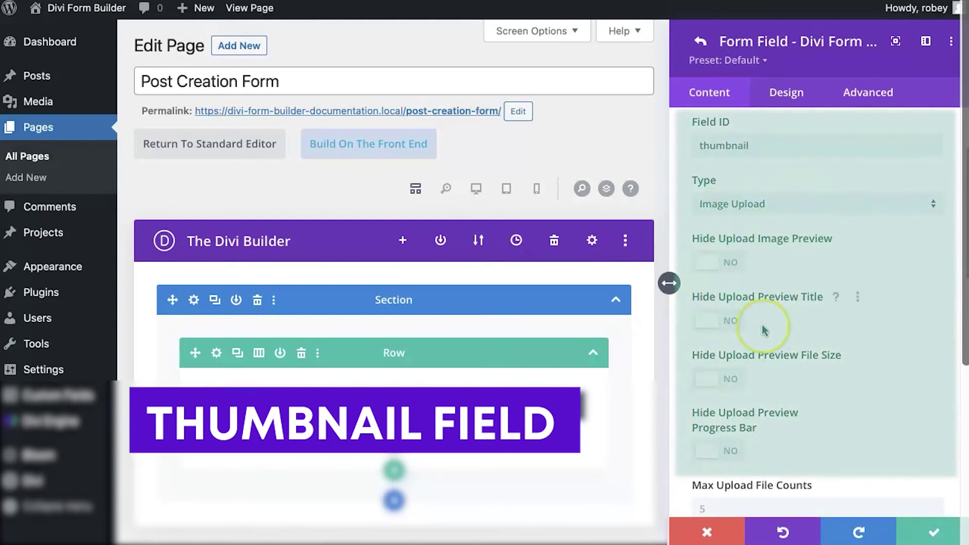
- Make the Thumbnail field required and save it
{"action": "scroll", "coordinate": [764, 330], "scroll_direction": "down", "scroll_amount": 3}
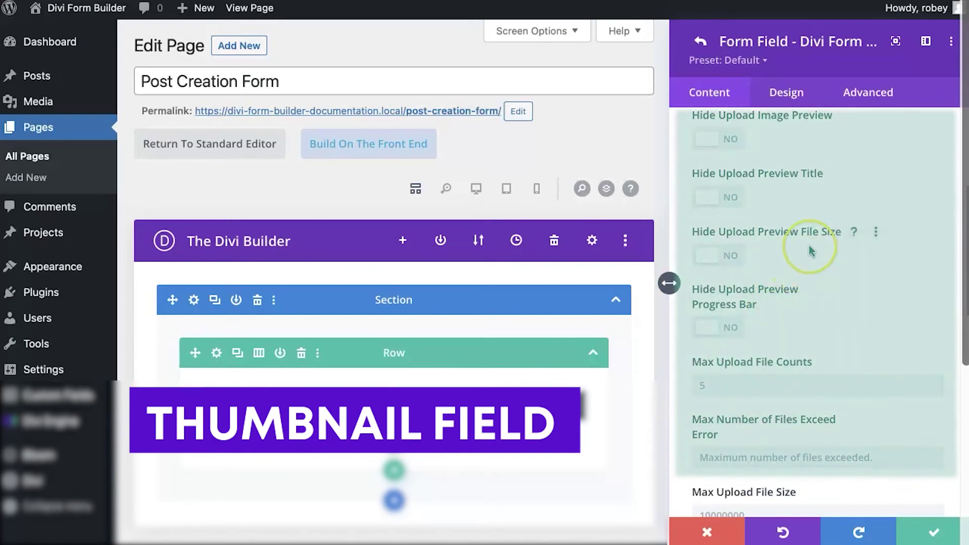
{"action": "scroll", "coordinate": [810, 246], "scroll_direction": "down", "scroll_amount": 3}
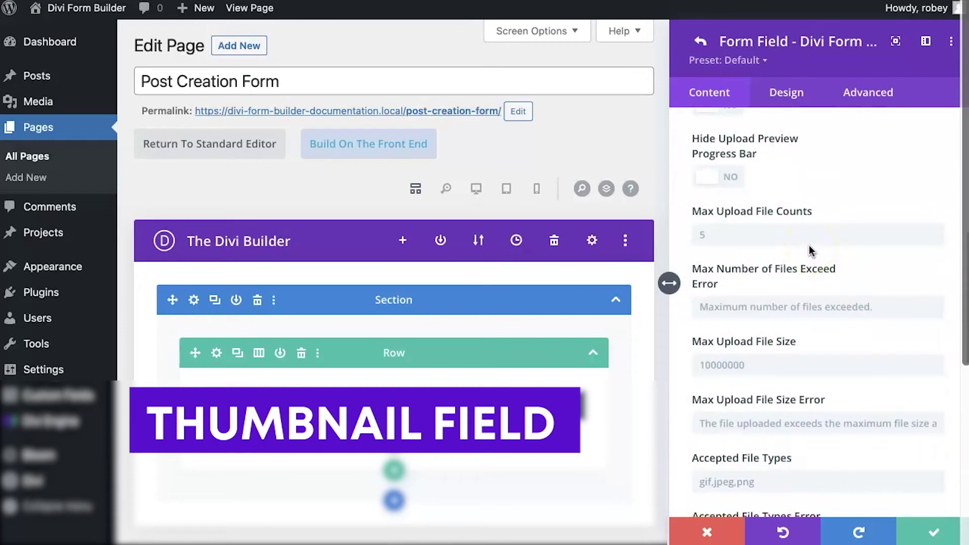
{"action": "scroll", "coordinate": [810, 251], "scroll_direction": "down", "scroll_amount": 5}
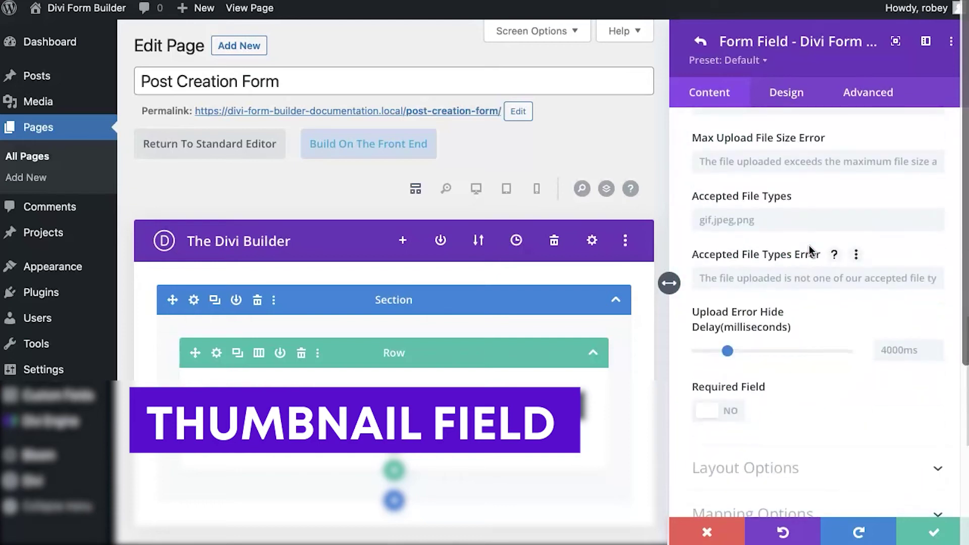
{"action": "left_click", "coordinate": [714, 411]}
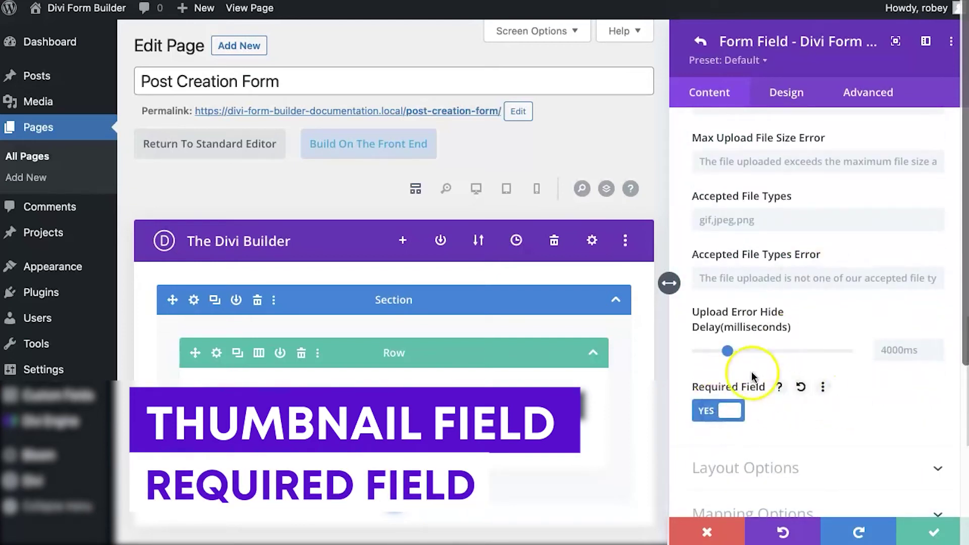
{"action": "scroll", "coordinate": [813, 235], "scroll_direction": "up", "scroll_amount": 10}
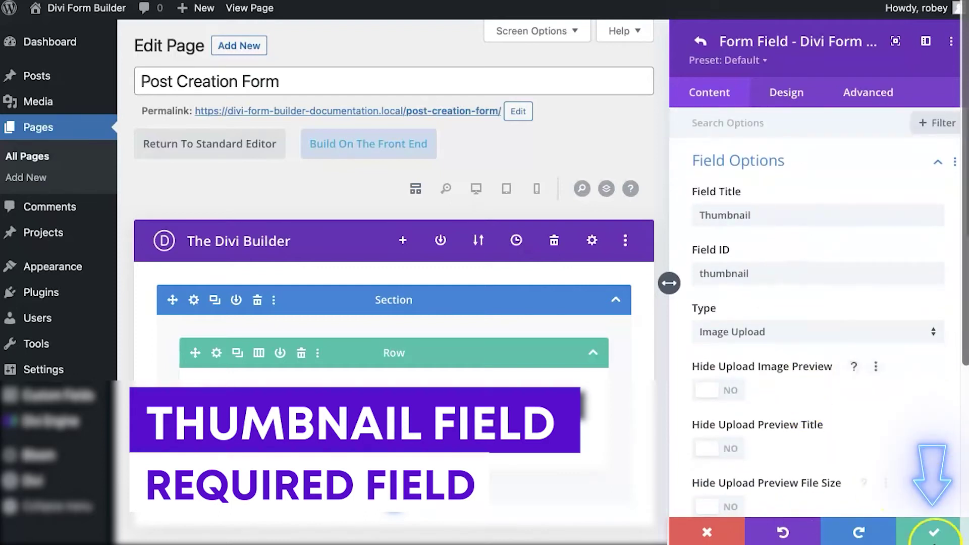
{"action": "left_click", "coordinate": [934, 533]}
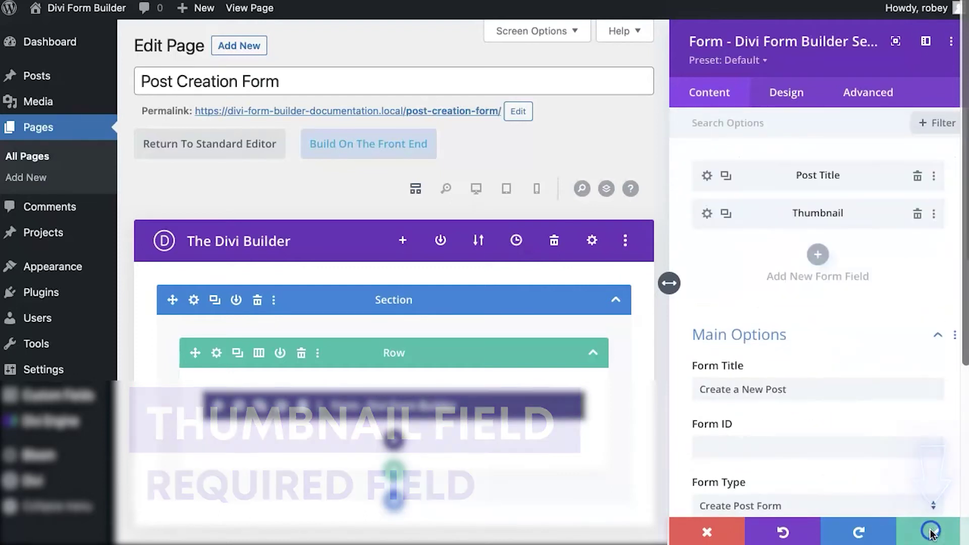
- Add a new field titled Categories, ID categories, with type Checkboxes
{"action": "left_click", "coordinate": [814, 251]}
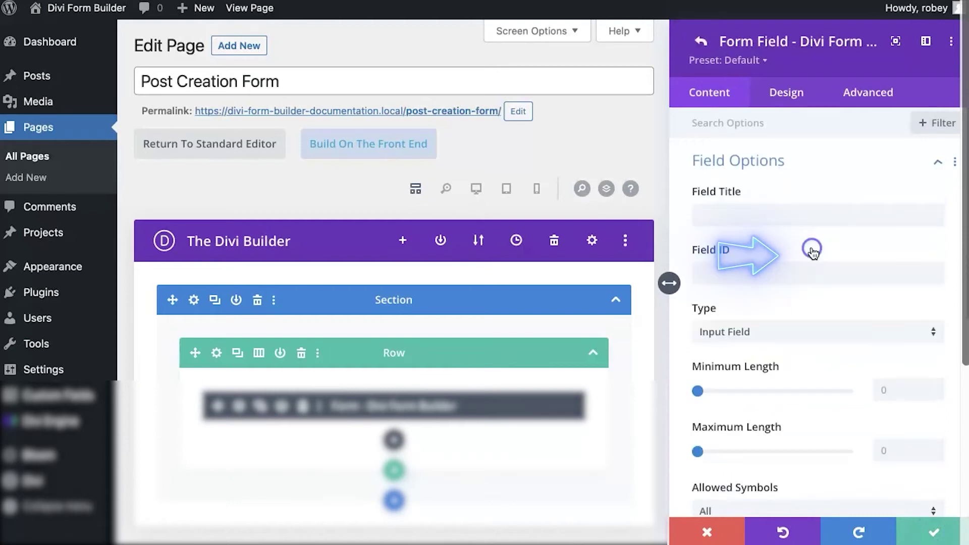
{"action": "left_click", "coordinate": [783, 222]}
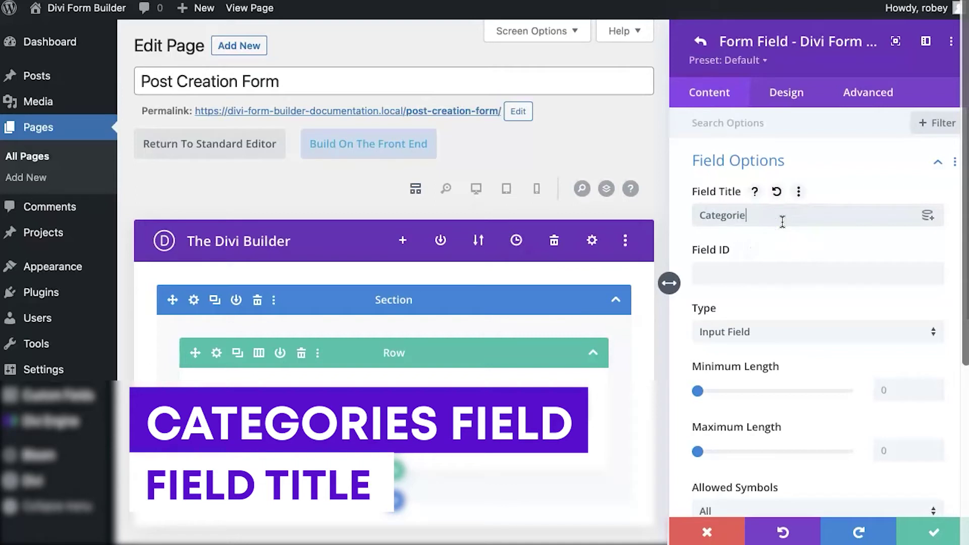
{"action": "left_click", "coordinate": [780, 269]}
{"action": "type", "text": "categories"}
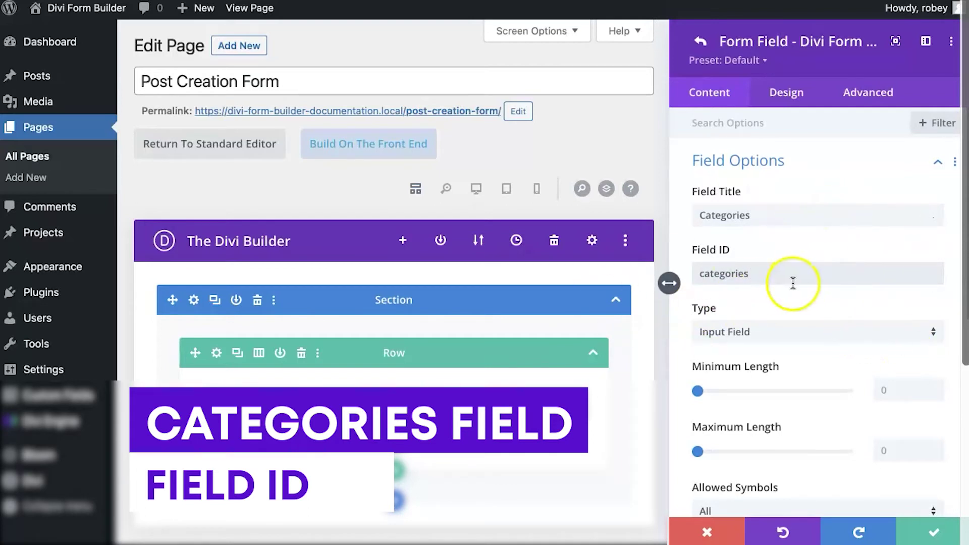
{"action": "mouse_move", "coordinate": [765, 264]}
{"action": "scroll", "coordinate": [796, 272], "scroll_direction": "down", "scroll_amount": 3}
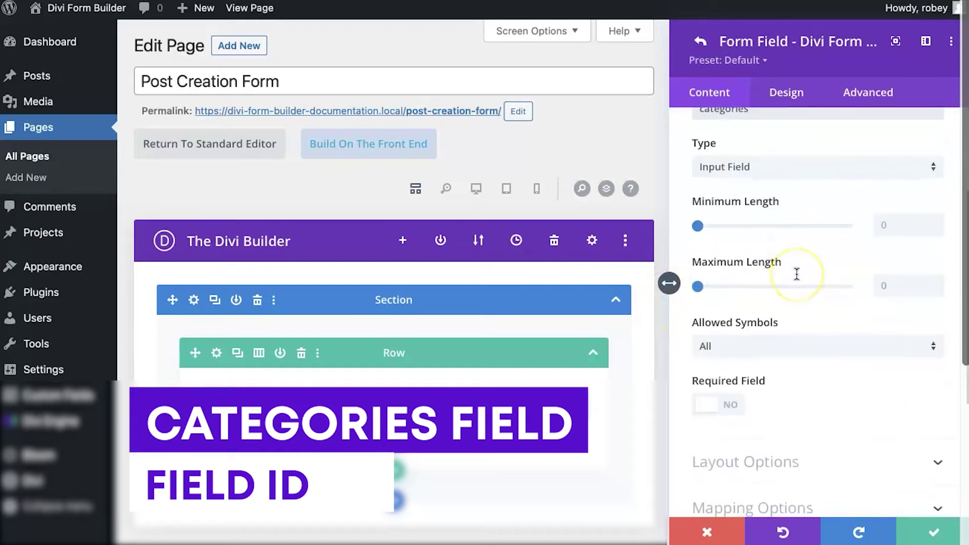
{"action": "left_click", "coordinate": [783, 170]}
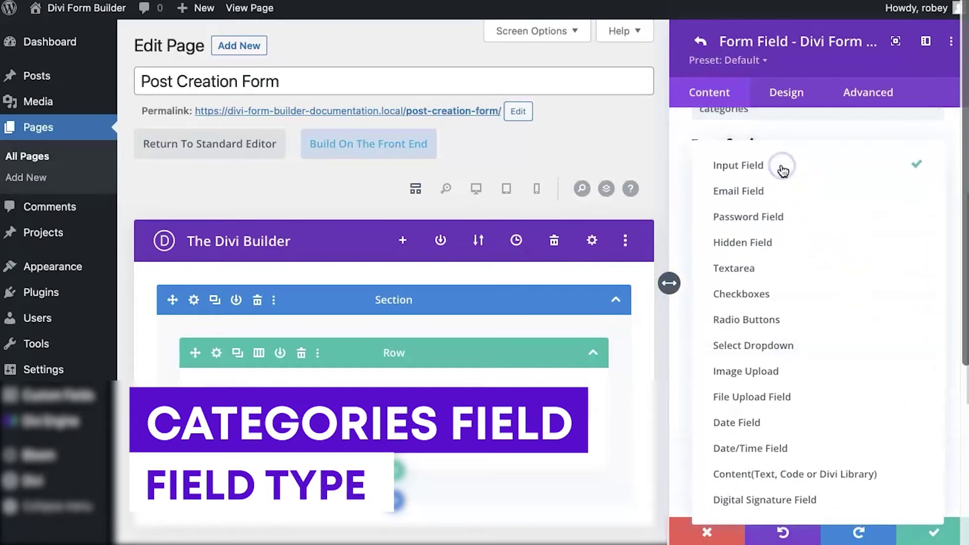
{"action": "left_click", "coordinate": [797, 295]}
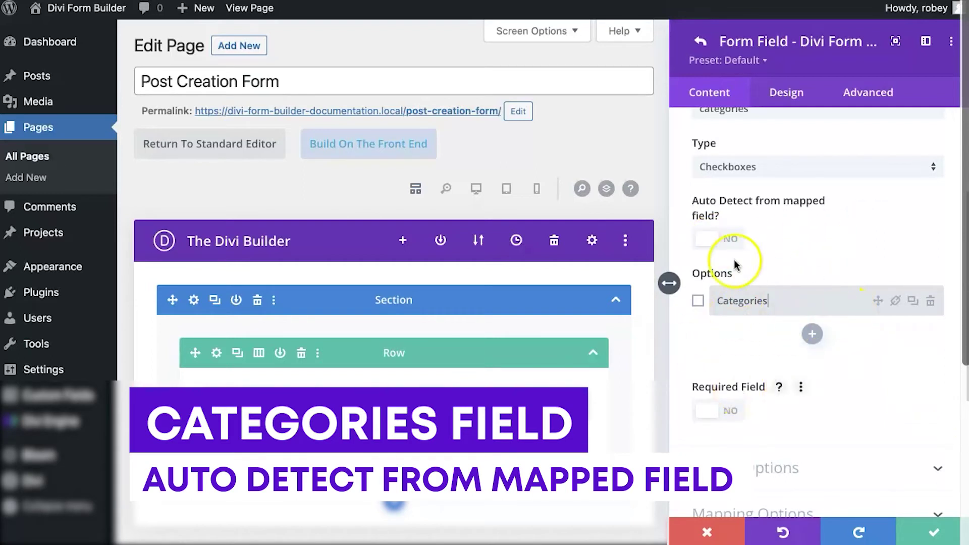
- Enable Auto Detect options and Required Field for Categories, then save it
{"action": "left_click", "coordinate": [720, 241]}
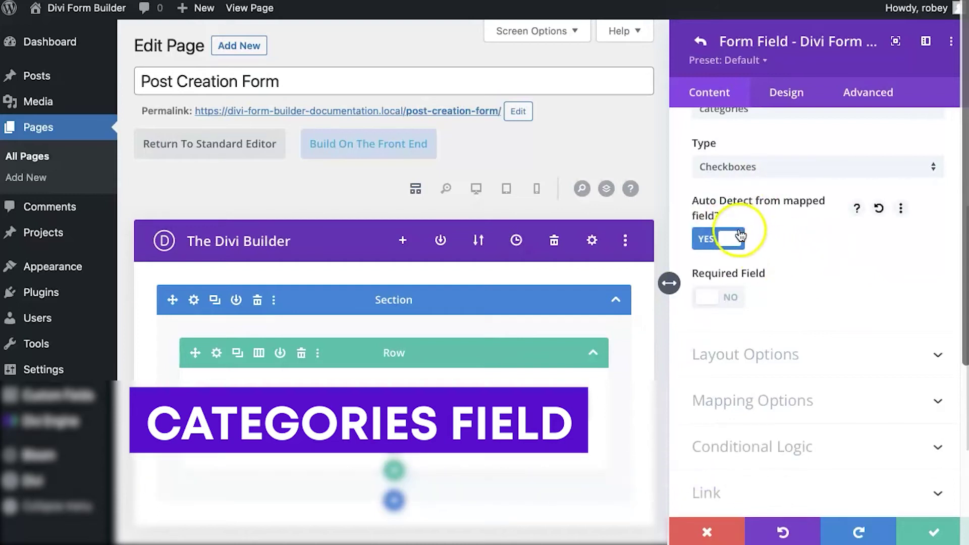
{"action": "left_click", "coordinate": [724, 238]}
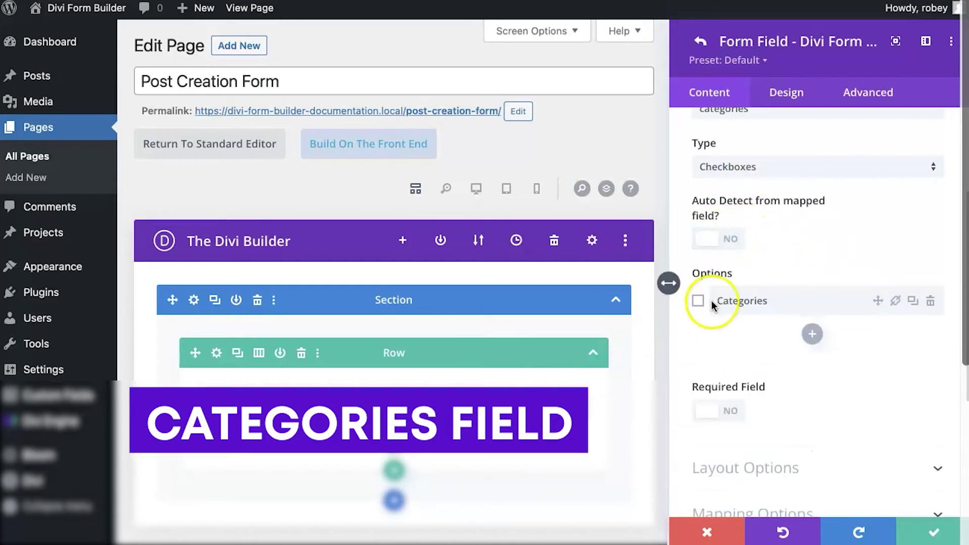
{"action": "left_click", "coordinate": [713, 238]}
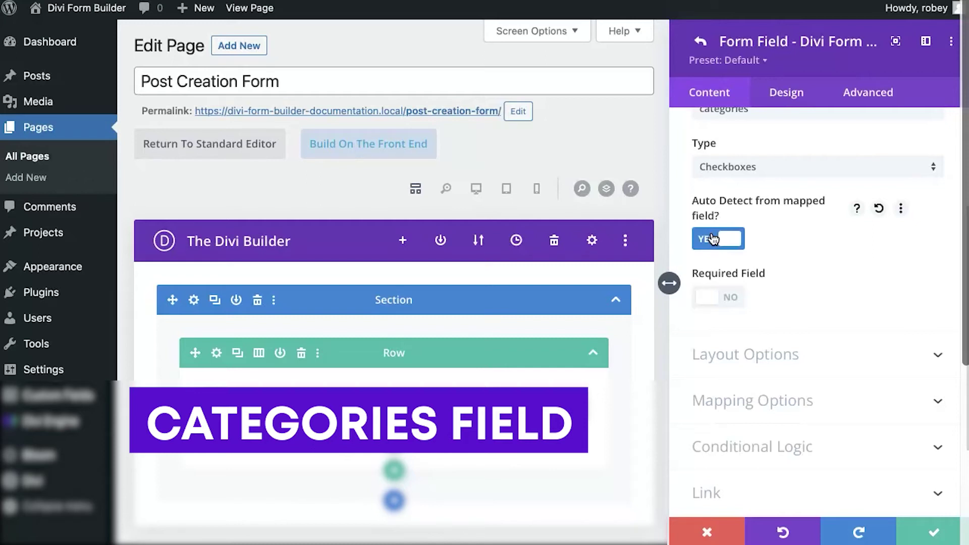
{"action": "scroll", "coordinate": [738, 281], "scroll_direction": "down", "scroll_amount": 3}
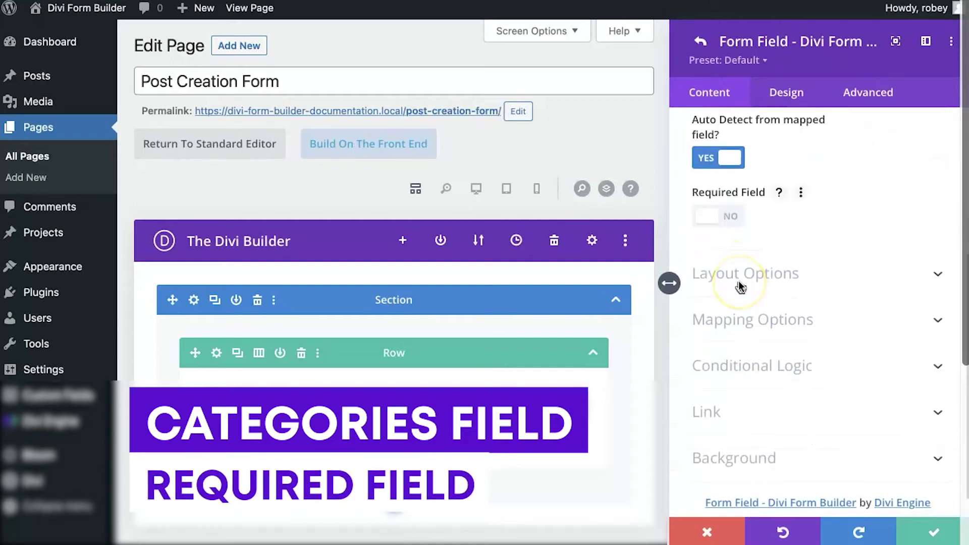
{"action": "left_click", "coordinate": [723, 217]}
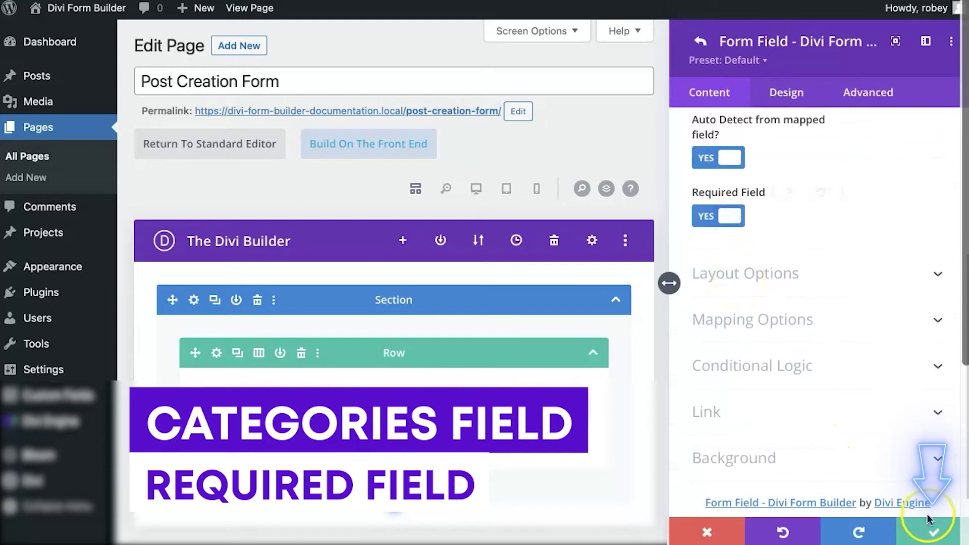
{"action": "left_click", "coordinate": [933, 532]}
- Add a field titled 'Post Content' with ID post_content and type Textarea
{"action": "scroll", "coordinate": [833, 184], "scroll_direction": "up", "scroll_amount": 5}
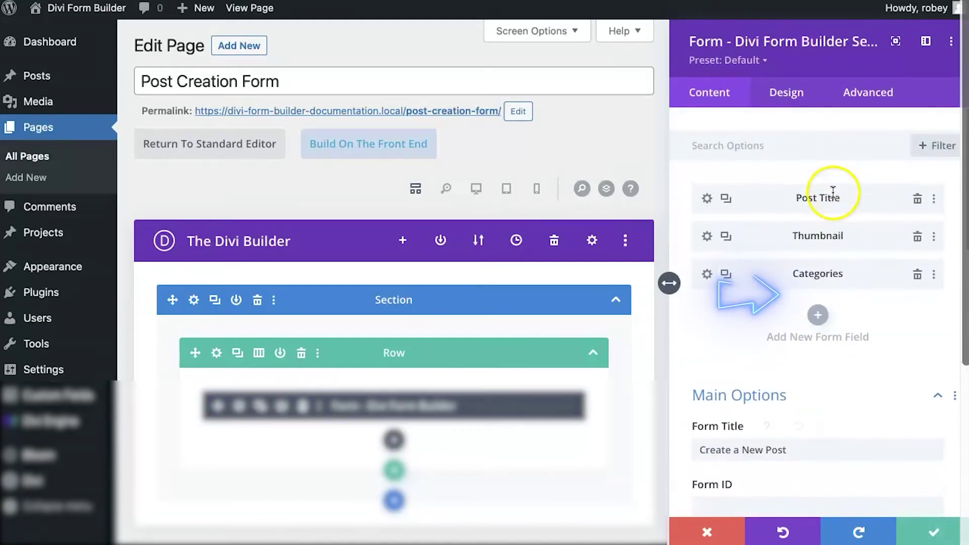
{"action": "scroll", "coordinate": [823, 222], "scroll_direction": "down", "scroll_amount": 1}
{"action": "left_click", "coordinate": [827, 296]}
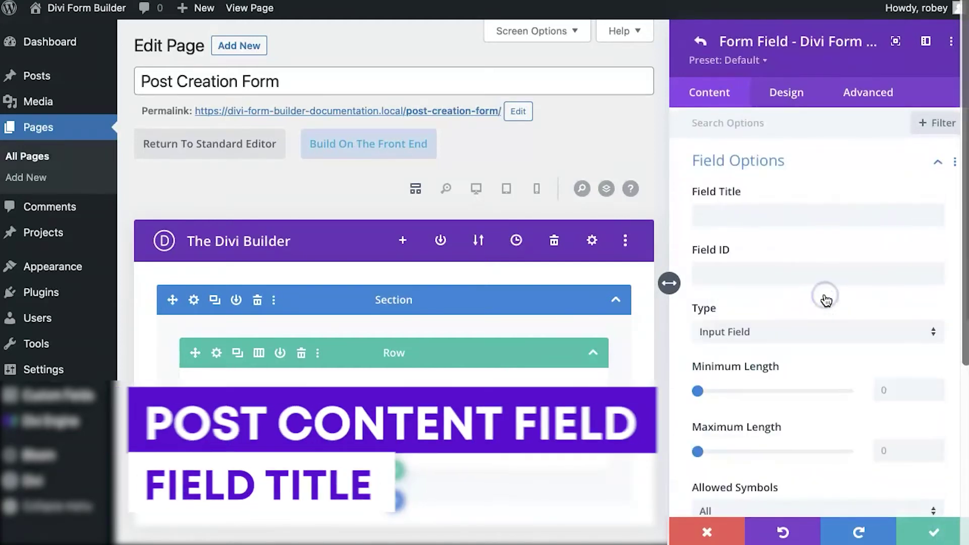
{"action": "left_click", "coordinate": [800, 222]}
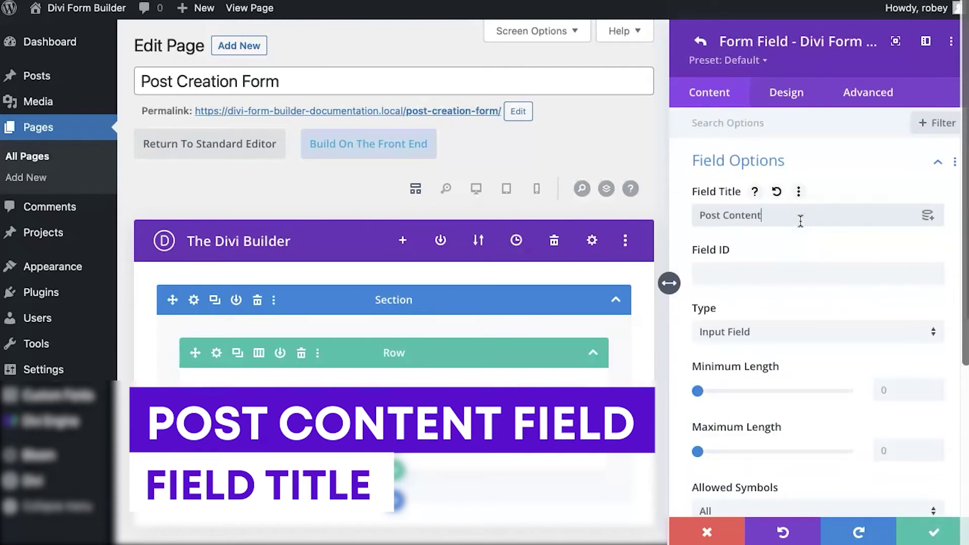
{"action": "left_click", "coordinate": [769, 272]}
{"action": "type", "text": "post_content"}
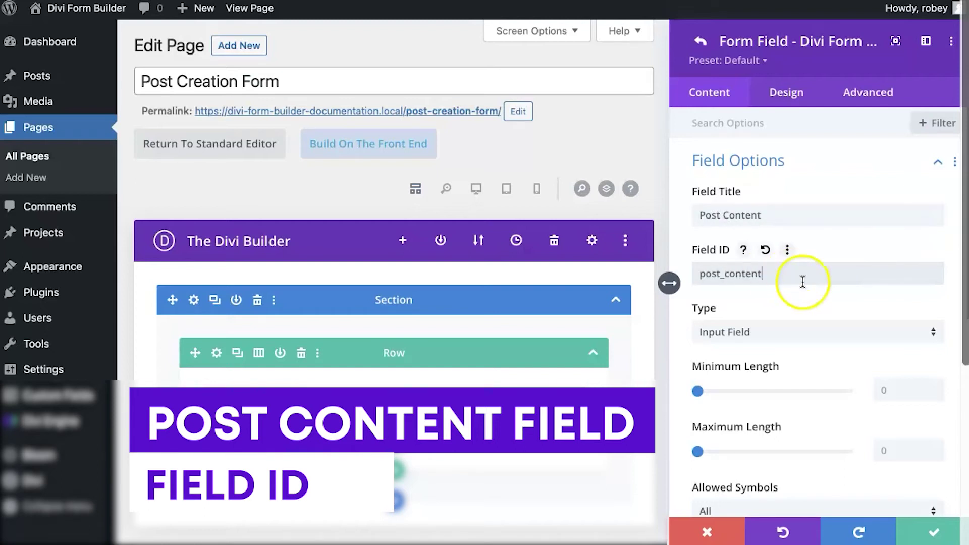
{"action": "scroll", "coordinate": [792, 335], "scroll_direction": "down", "scroll_amount": 2}
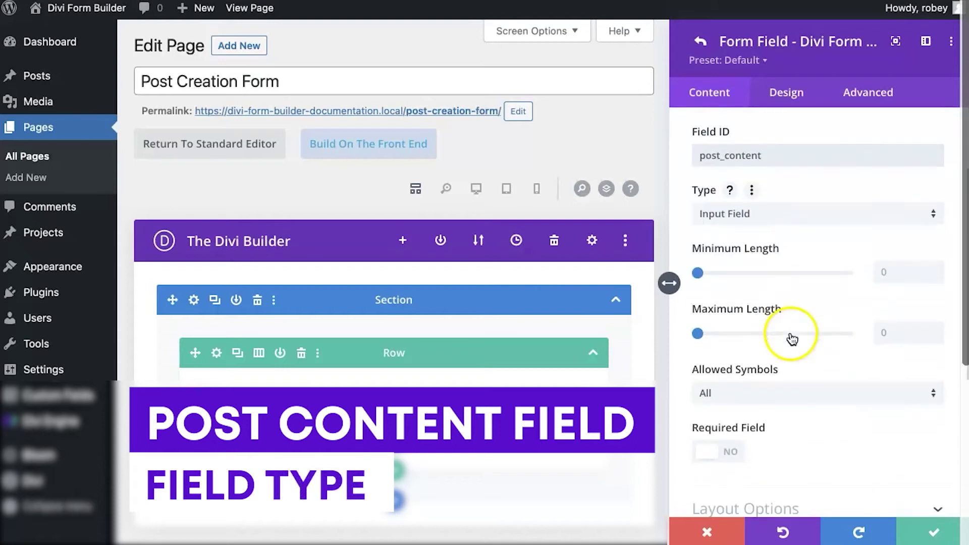
{"action": "left_click", "coordinate": [808, 224]}
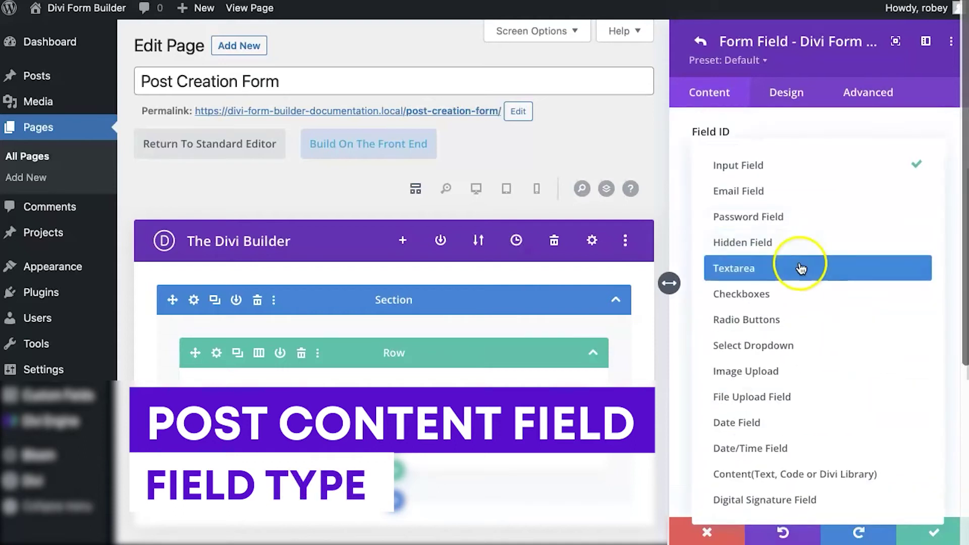
{"action": "left_click", "coordinate": [801, 268]}
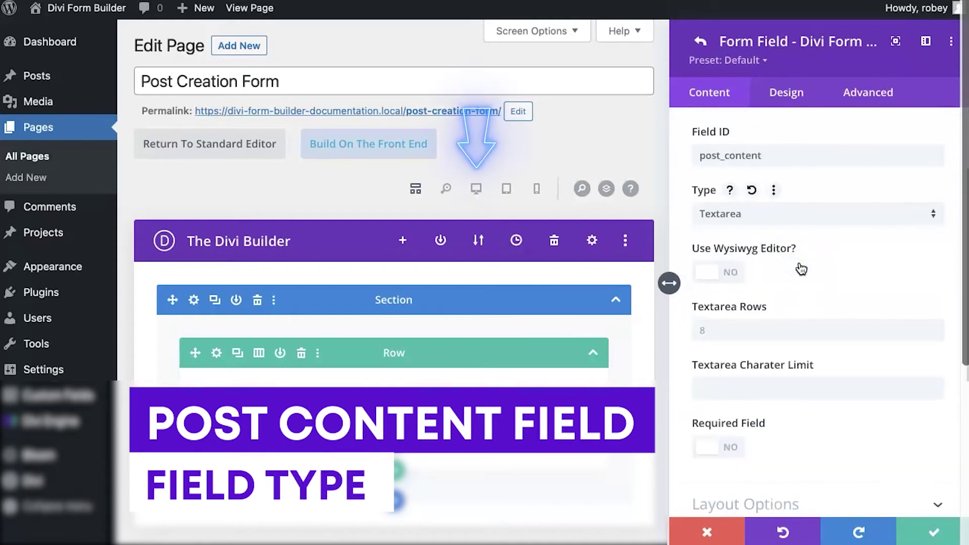
{"action": "left_click", "coordinate": [476, 188]}
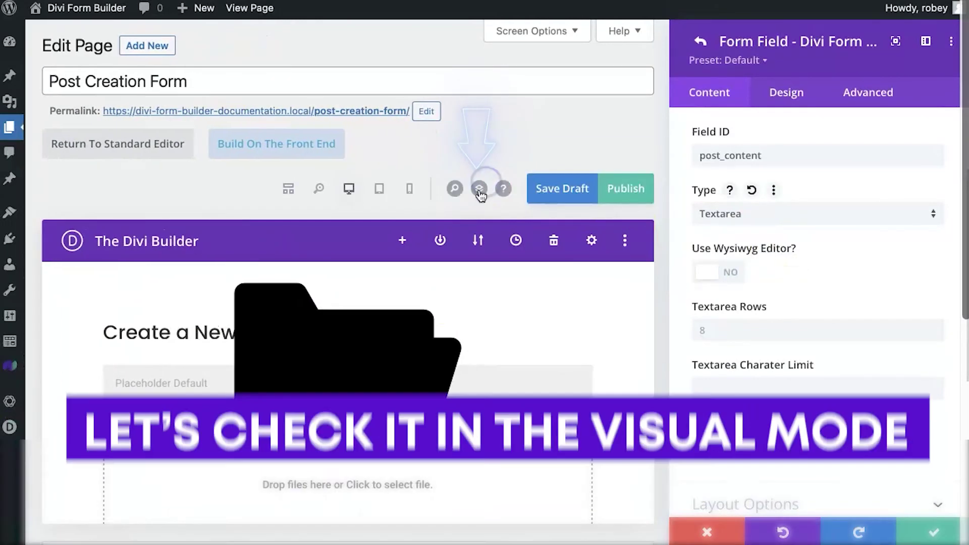
{"action": "left_click", "coordinate": [437, 313]}
{"action": "scroll", "coordinate": [437, 313], "scroll_direction": "down", "scroll_amount": 4}
{"action": "left_click", "coordinate": [298, 311]}
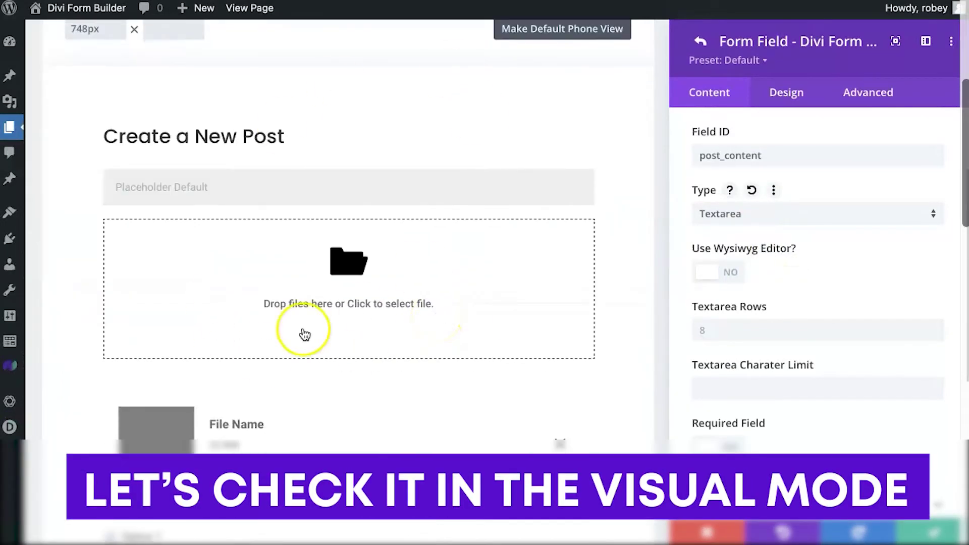
{"action": "scroll", "coordinate": [417, 352], "scroll_direction": "down", "scroll_amount": 3}
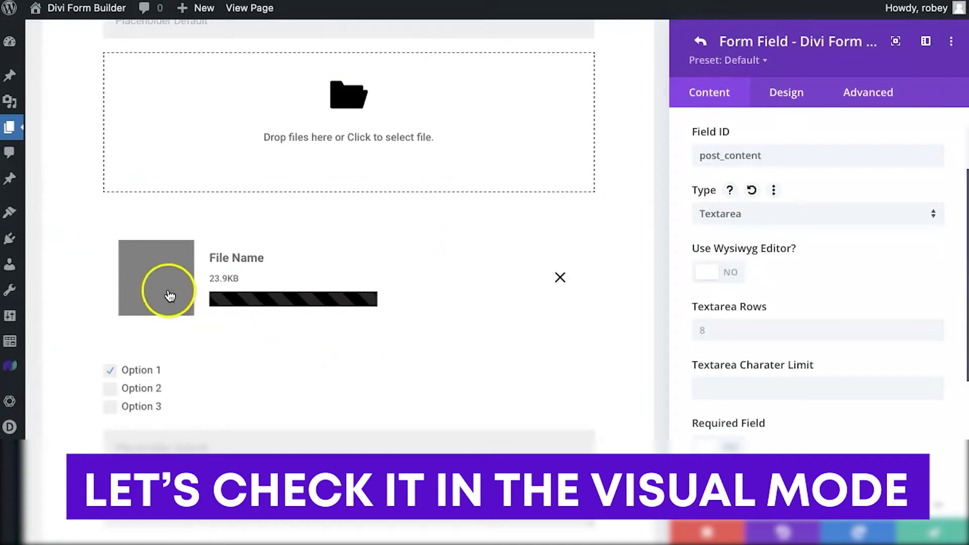
{"action": "scroll", "coordinate": [493, 288], "scroll_direction": "down", "scroll_amount": 3}
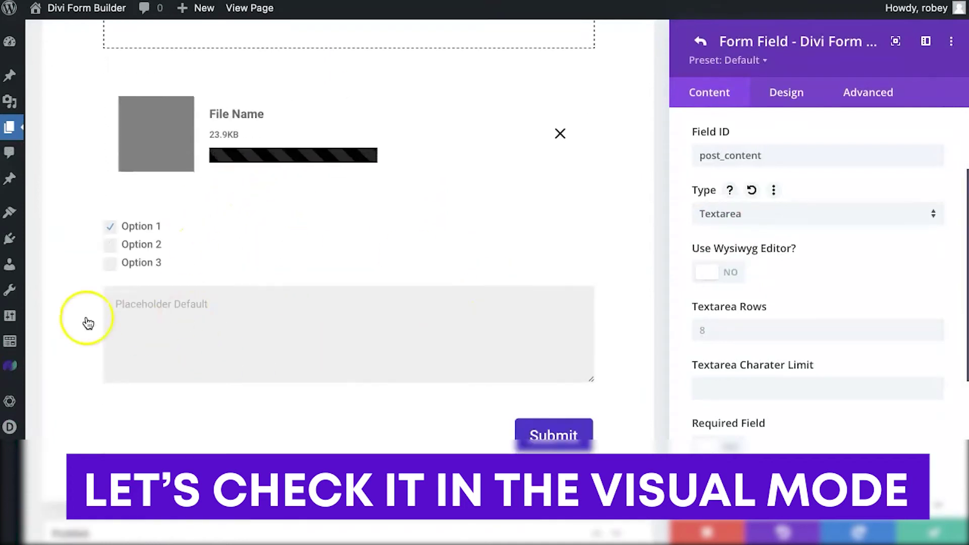
{"action": "scroll", "coordinate": [217, 346], "scroll_direction": "up", "scroll_amount": 10}
{"action": "scroll", "coordinate": [218, 349], "scroll_direction": "down", "scroll_amount": 5}
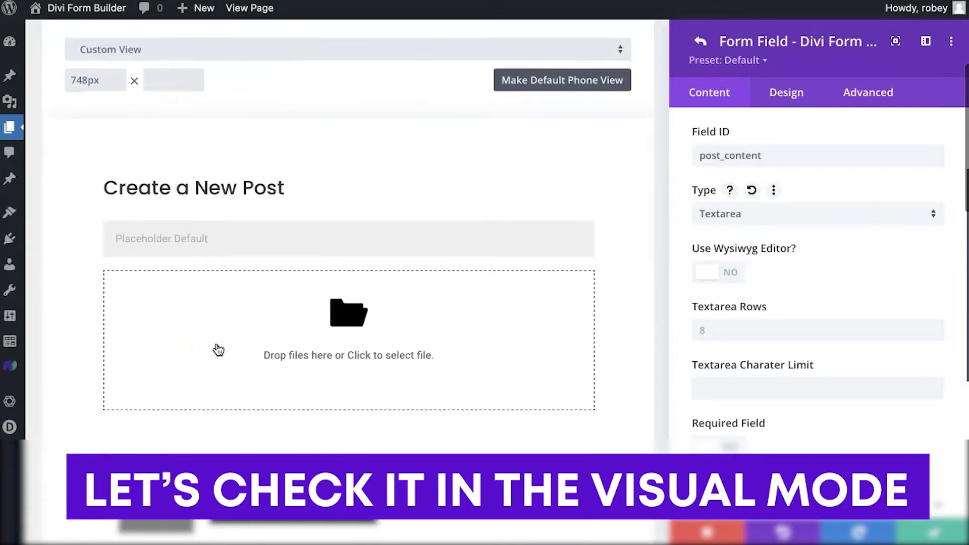
{"action": "scroll", "coordinate": [218, 349], "scroll_direction": "down", "scroll_amount": 3}
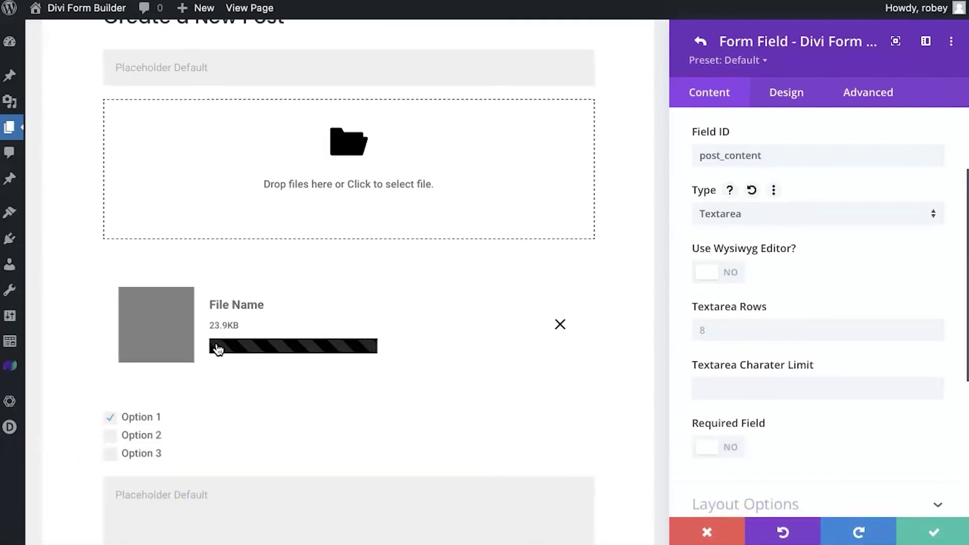
{"action": "scroll", "coordinate": [217, 348], "scroll_direction": "down", "scroll_amount": 5}
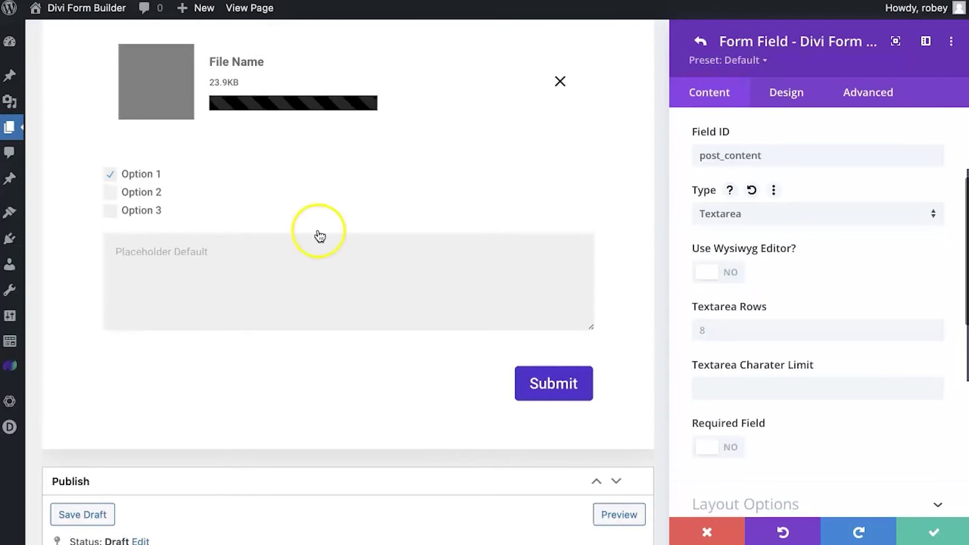
{"action": "scroll", "coordinate": [324, 259], "scroll_direction": "up", "scroll_amount": 5}
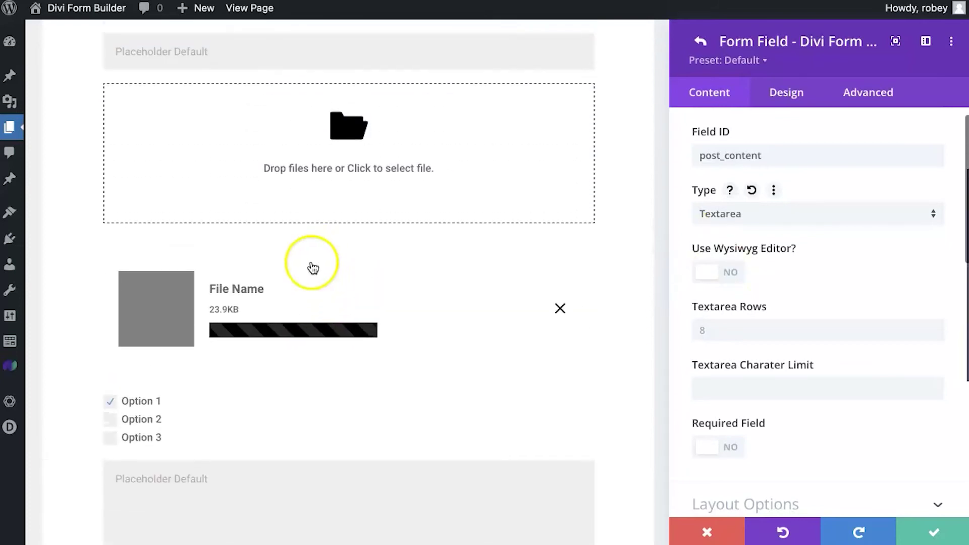
{"action": "scroll", "coordinate": [256, 261], "scroll_direction": "up", "scroll_amount": 3}
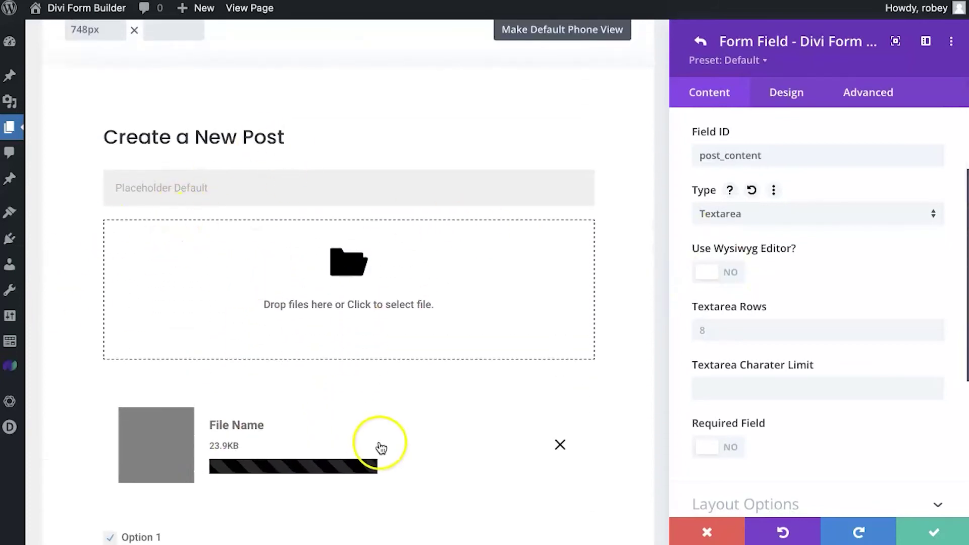
{"action": "scroll", "coordinate": [369, 450], "scroll_direction": "down", "scroll_amount": 5}
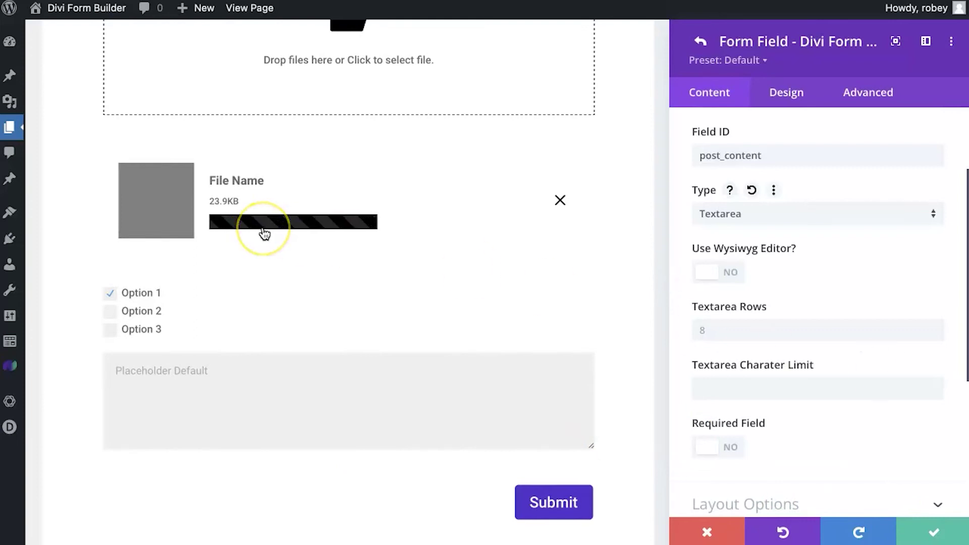
{"action": "scroll", "coordinate": [264, 233], "scroll_direction": "up", "scroll_amount": 2}
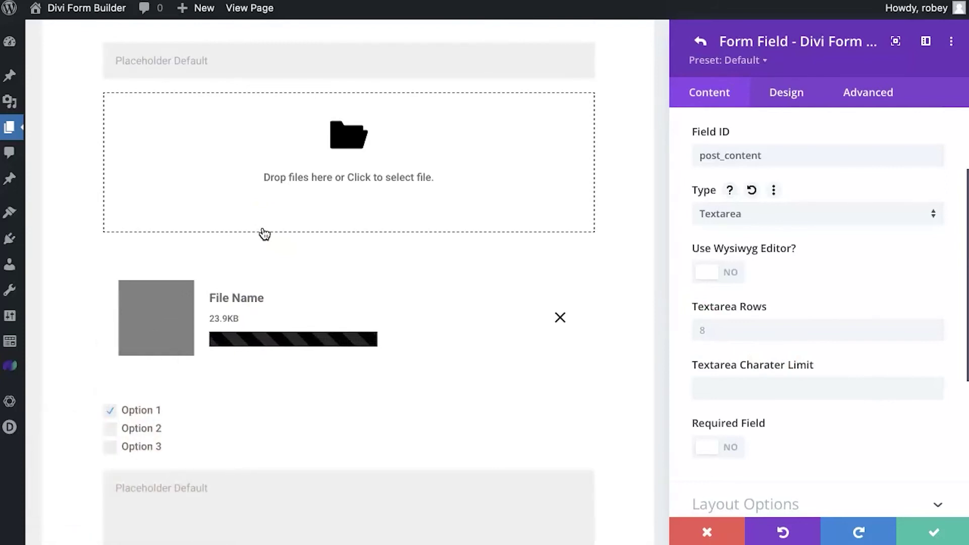
{"action": "scroll", "coordinate": [262, 227], "scroll_direction": "up", "scroll_amount": 3}
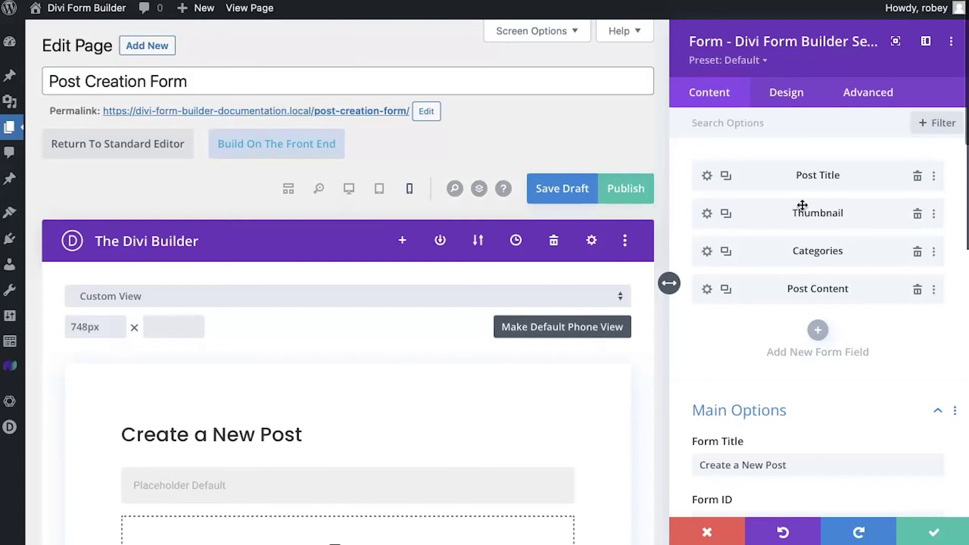
- Set the Post Title field's Default Field Mapping to Post Title and save it
{"action": "left_click", "coordinate": [707, 178]}
{"action": "scroll", "coordinate": [773, 323], "scroll_direction": "down", "scroll_amount": 5}
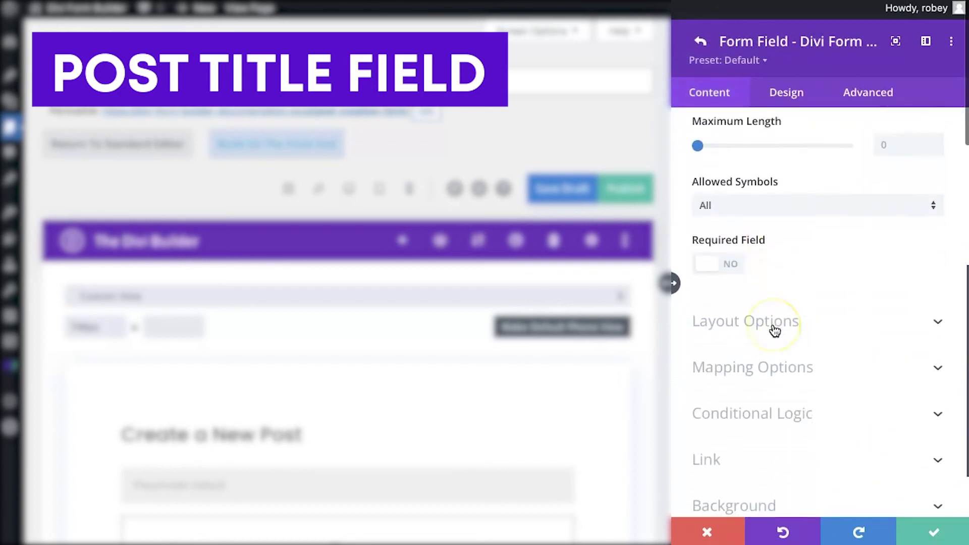
{"action": "scroll", "coordinate": [775, 331], "scroll_direction": "down", "scroll_amount": 2}
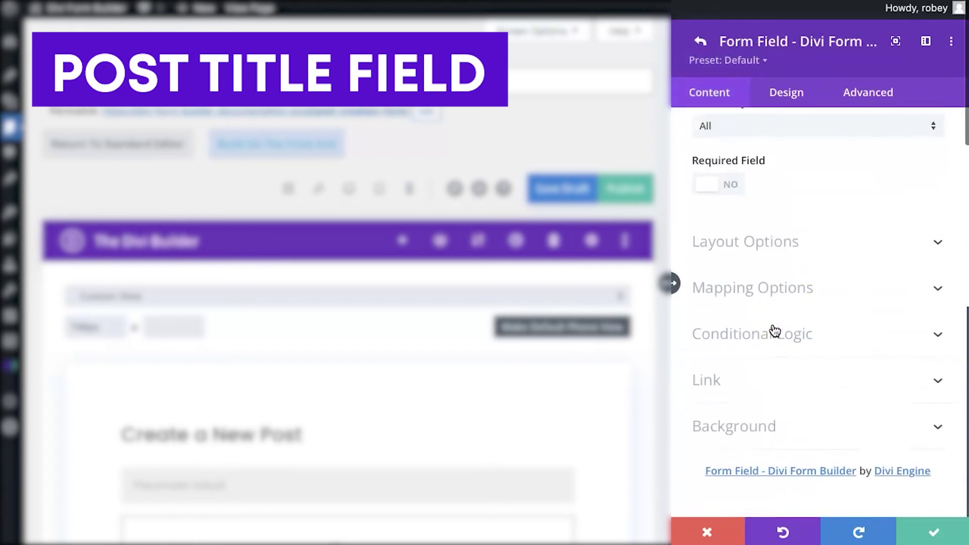
{"action": "left_click", "coordinate": [801, 297]}
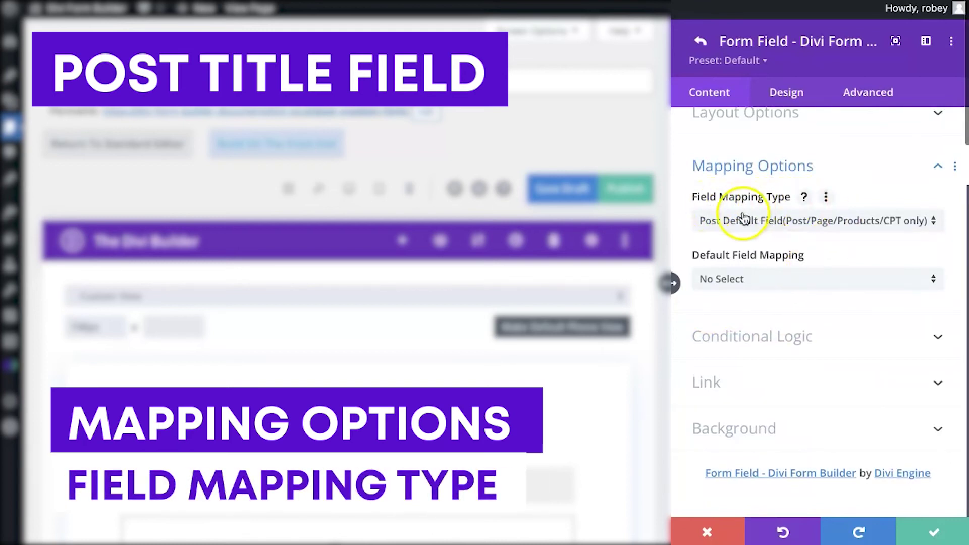
{"action": "left_click", "coordinate": [839, 229]}
{"action": "left_click", "coordinate": [848, 240]}
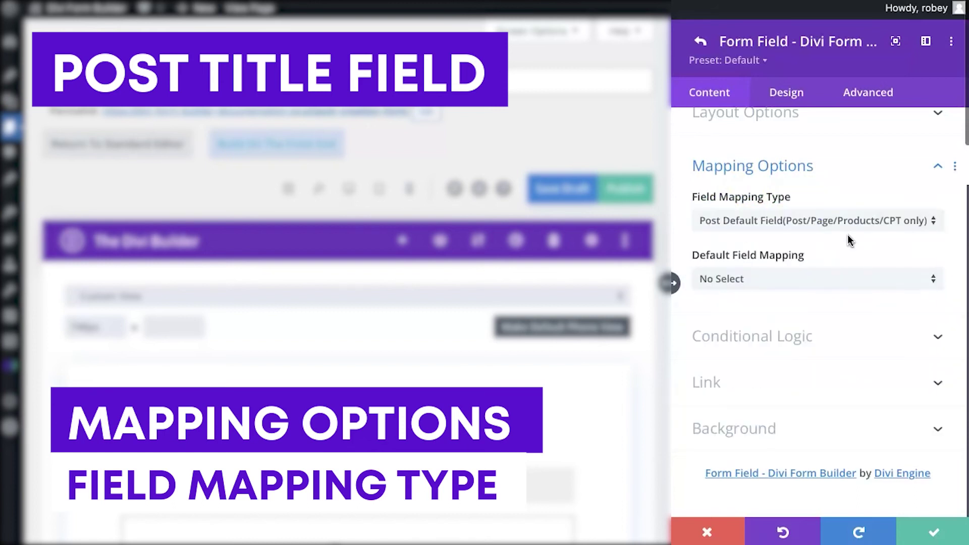
{"action": "left_click", "coordinate": [773, 278]}
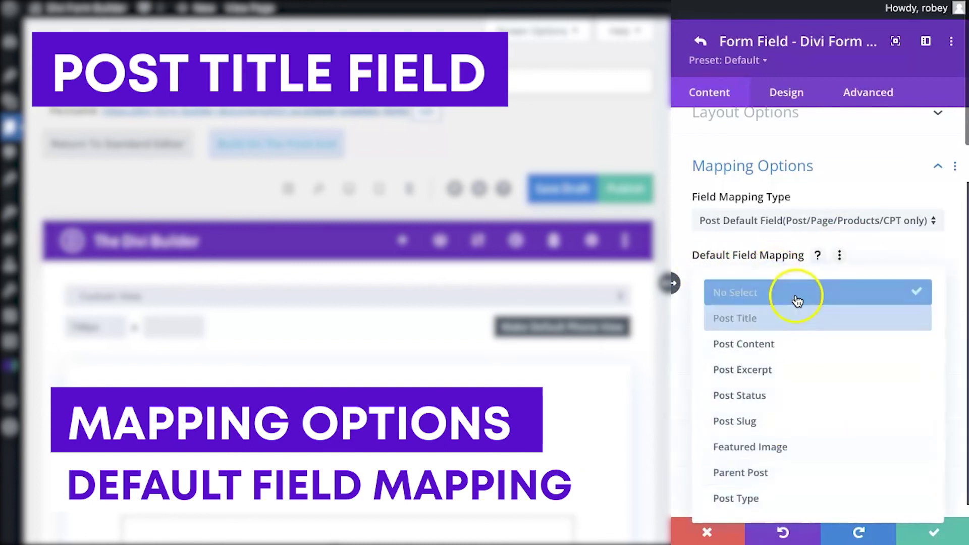
{"action": "left_click", "coordinate": [821, 320]}
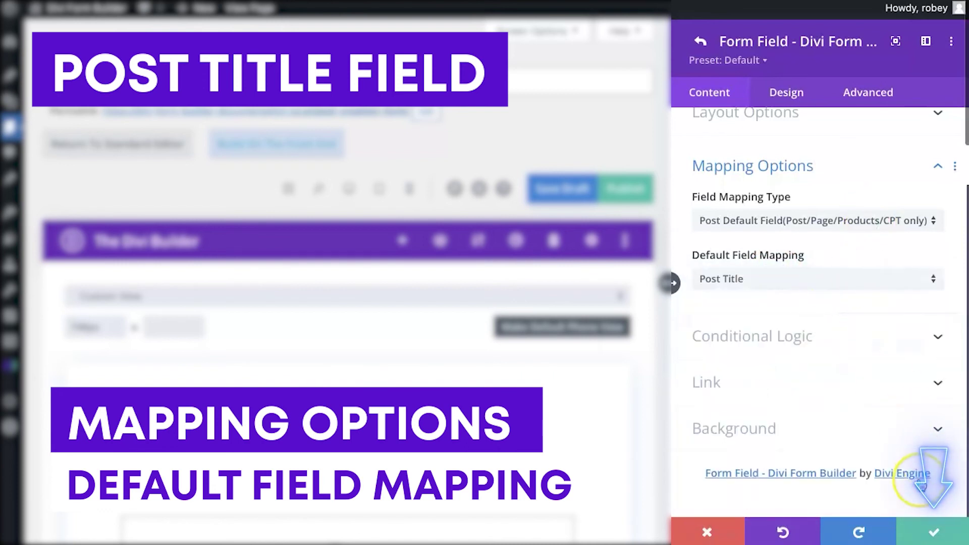
{"action": "left_click", "coordinate": [917, 534]}
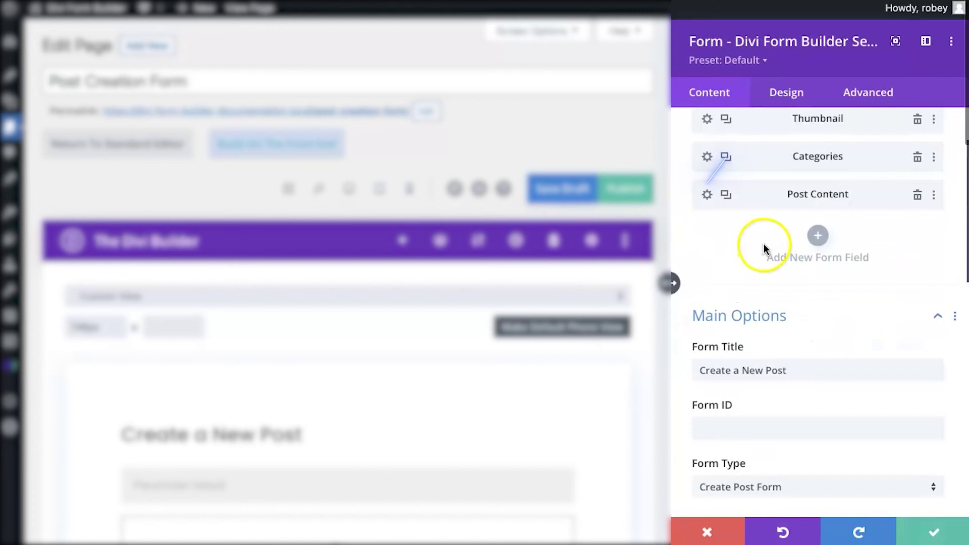
- Set the Thumbnail field's Default Field Mapping to Featured Image
{"action": "left_click", "coordinate": [707, 203]}
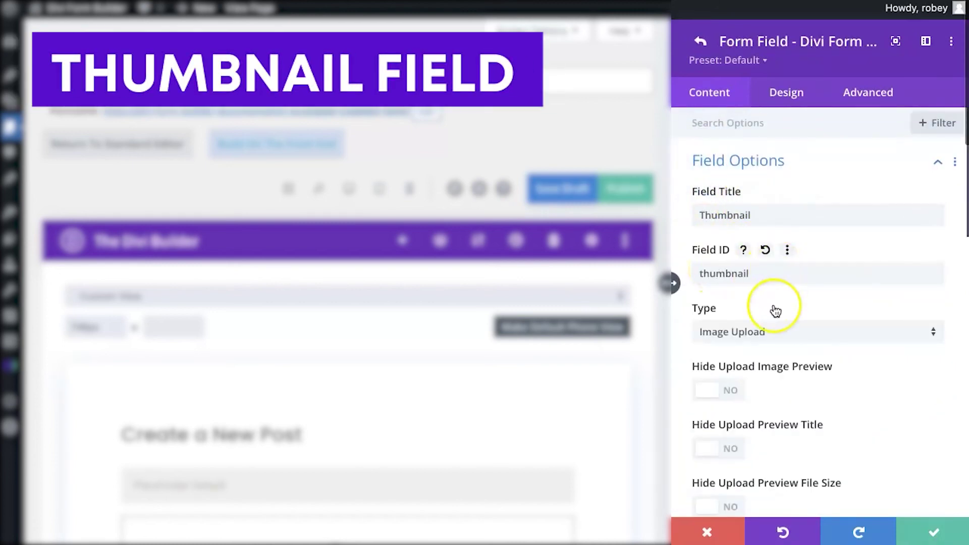
{"action": "scroll", "coordinate": [776, 312], "scroll_direction": "down", "scroll_amount": 3}
{"action": "scroll", "coordinate": [776, 312], "scroll_direction": "down", "scroll_amount": 10}
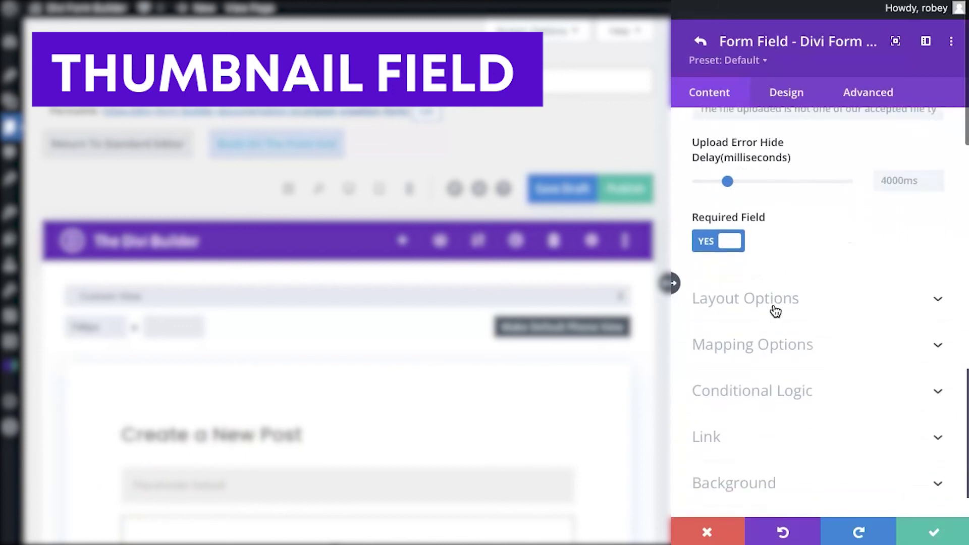
{"action": "left_click", "coordinate": [785, 296]}
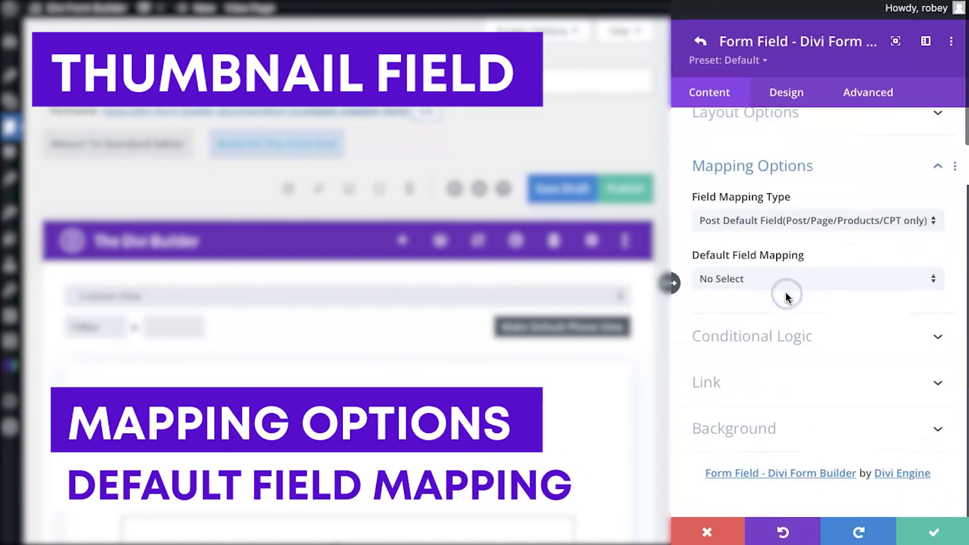
{"action": "left_click", "coordinate": [791, 286]}
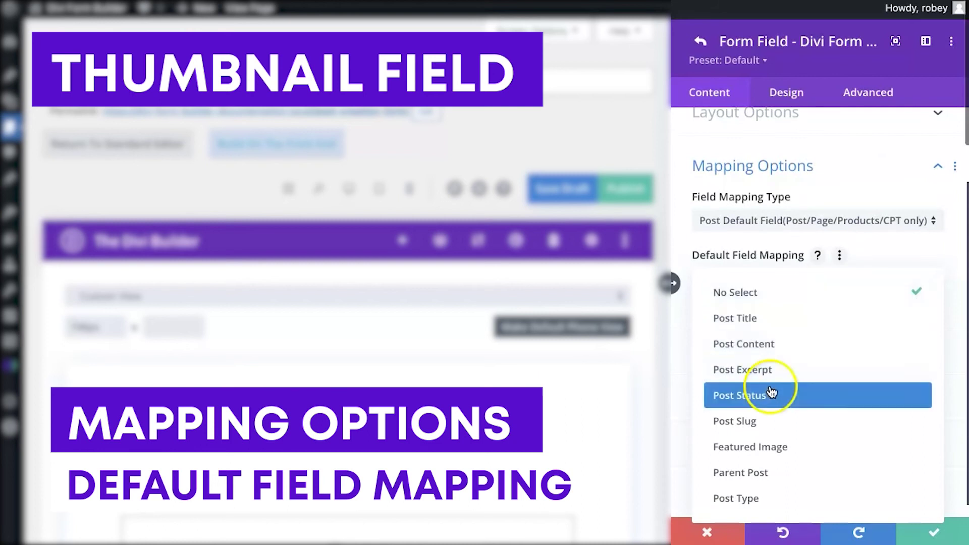
{"action": "left_click", "coordinate": [763, 447]}
- Save Thumbnail, then give Categories the Post Taxonomy Field (Post Form only) mapping type and save
{"action": "left_click", "coordinate": [908, 527]}
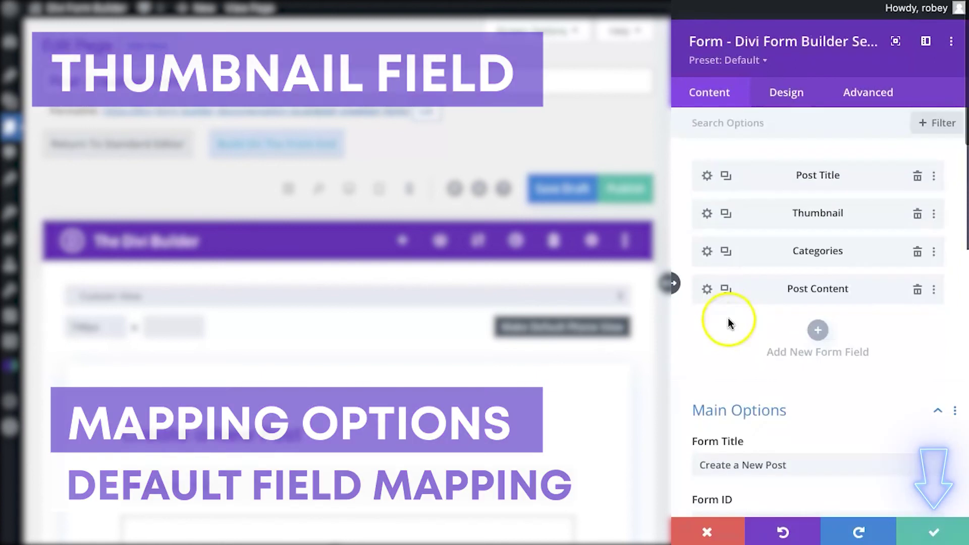
{"action": "left_click", "coordinate": [708, 249]}
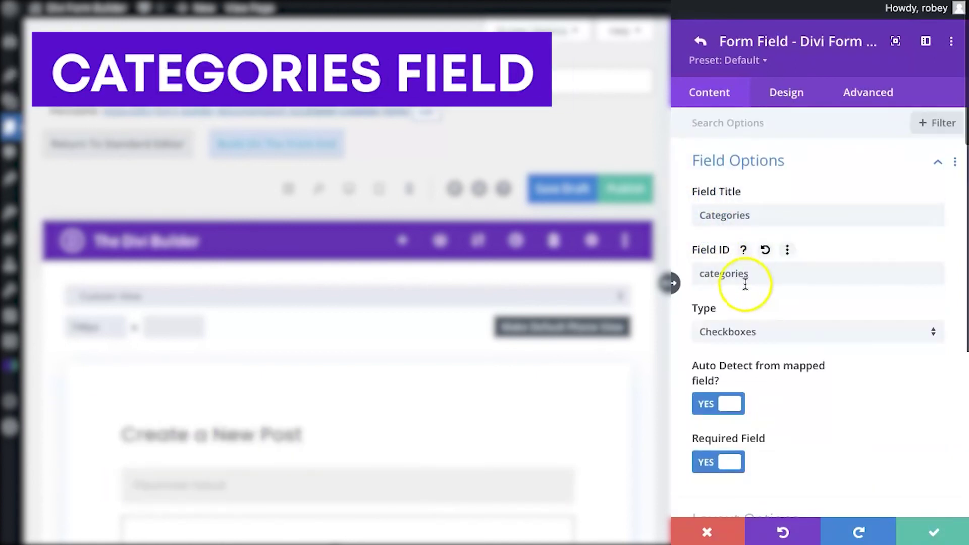
{"action": "scroll", "coordinate": [780, 380], "scroll_direction": "down", "scroll_amount": 5}
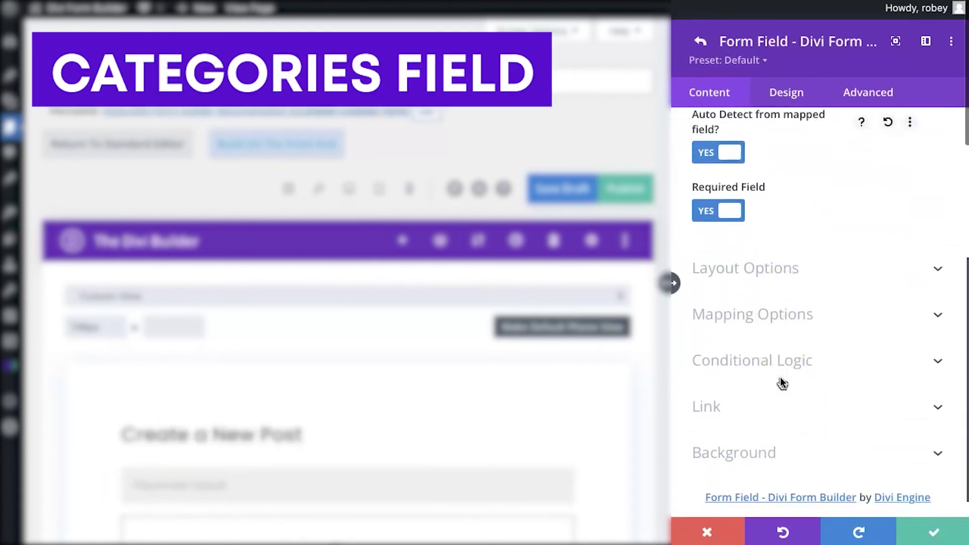
{"action": "left_click", "coordinate": [790, 314]}
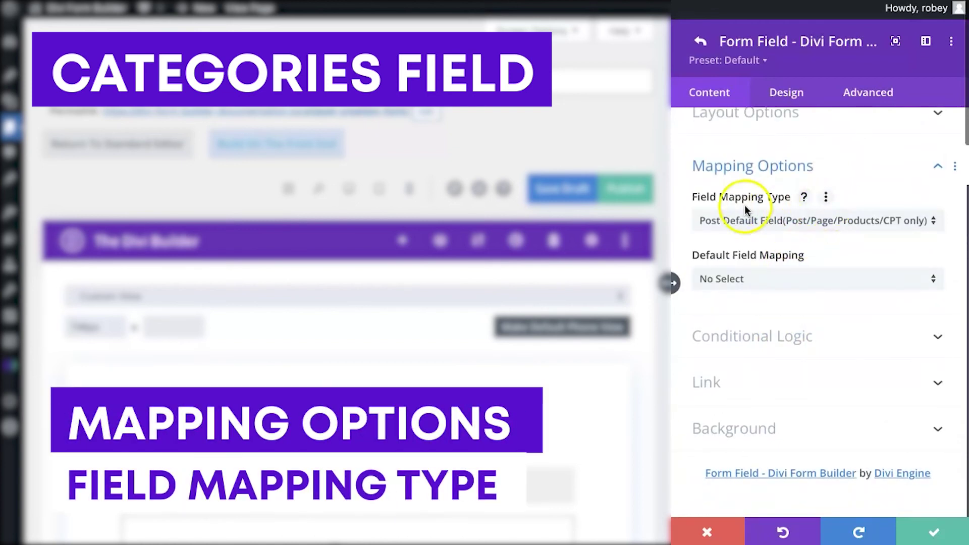
{"action": "left_click", "coordinate": [750, 222]}
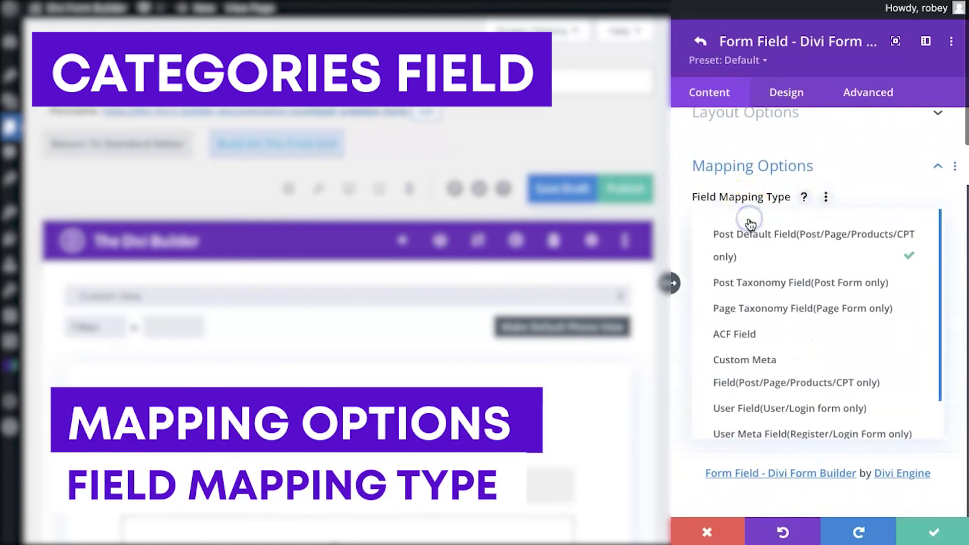
{"action": "left_click", "coordinate": [818, 284]}
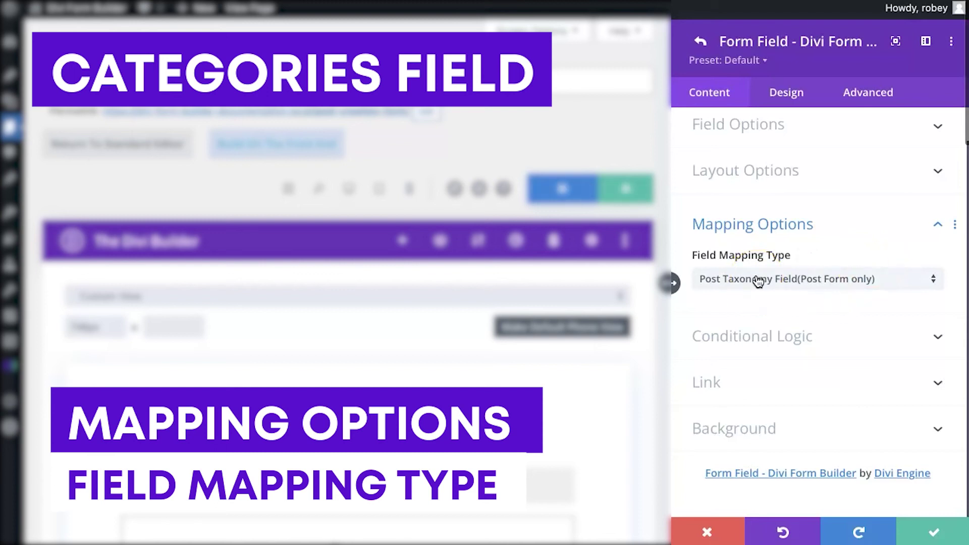
{"action": "left_click", "coordinate": [933, 533]}
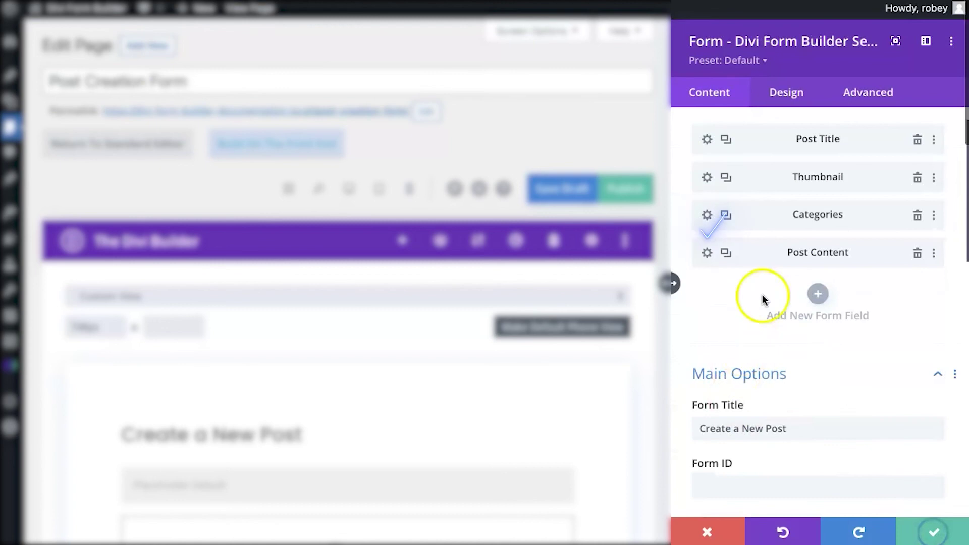
- Set the Post Content field's Default Field Mapping to Post Content in its Mapping Options
{"action": "left_click", "coordinate": [707, 253]}
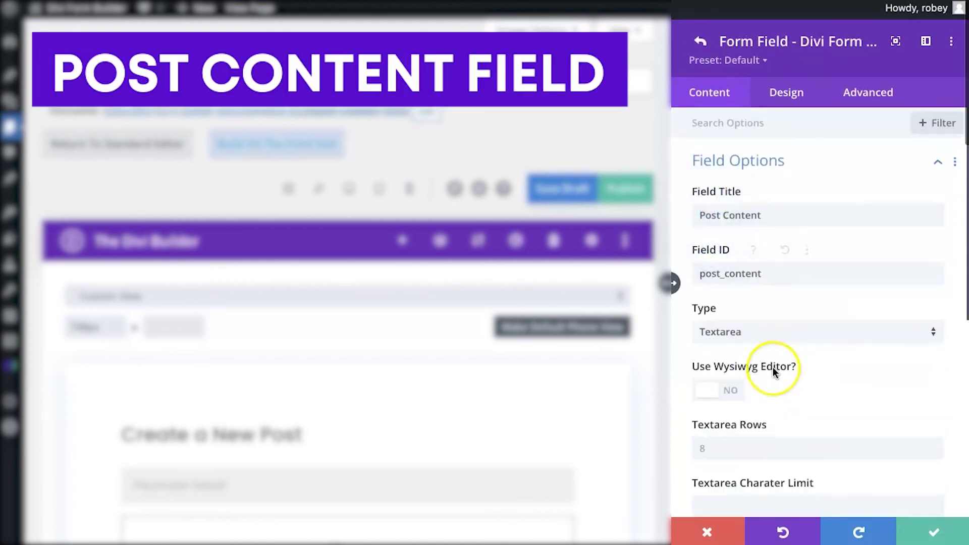
{"action": "scroll", "coordinate": [773, 367], "scroll_direction": "down", "scroll_amount": 6}
{"action": "left_click", "coordinate": [783, 336]}
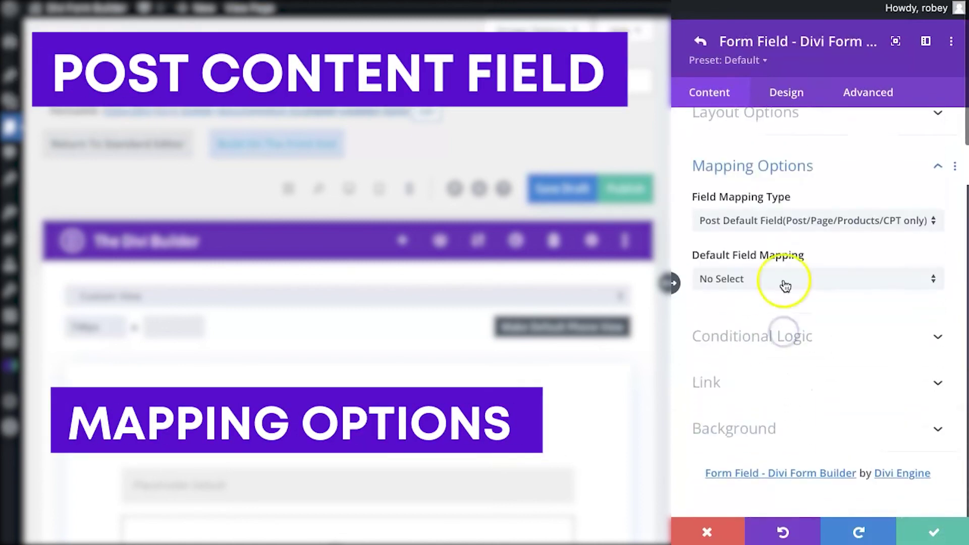
{"action": "left_click", "coordinate": [755, 283]}
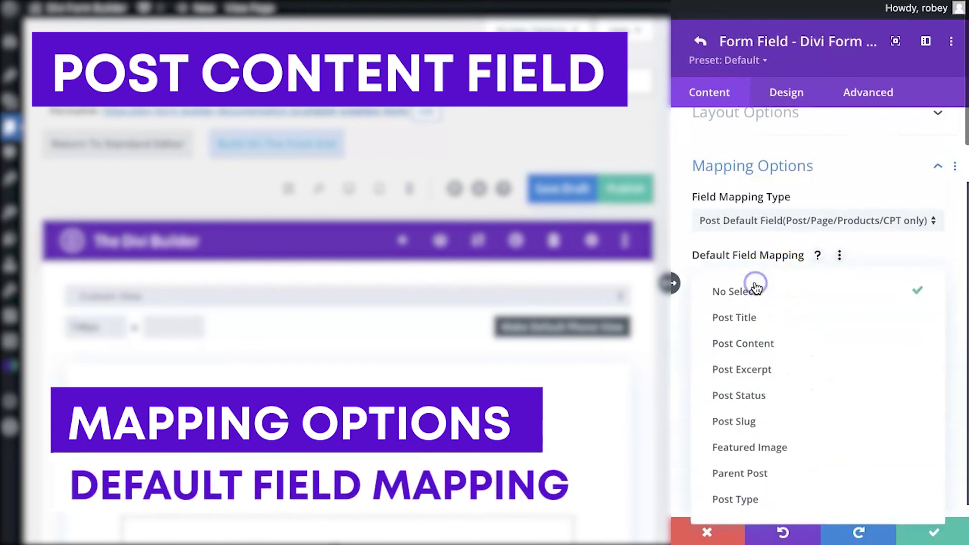
{"action": "left_click", "coordinate": [762, 348]}
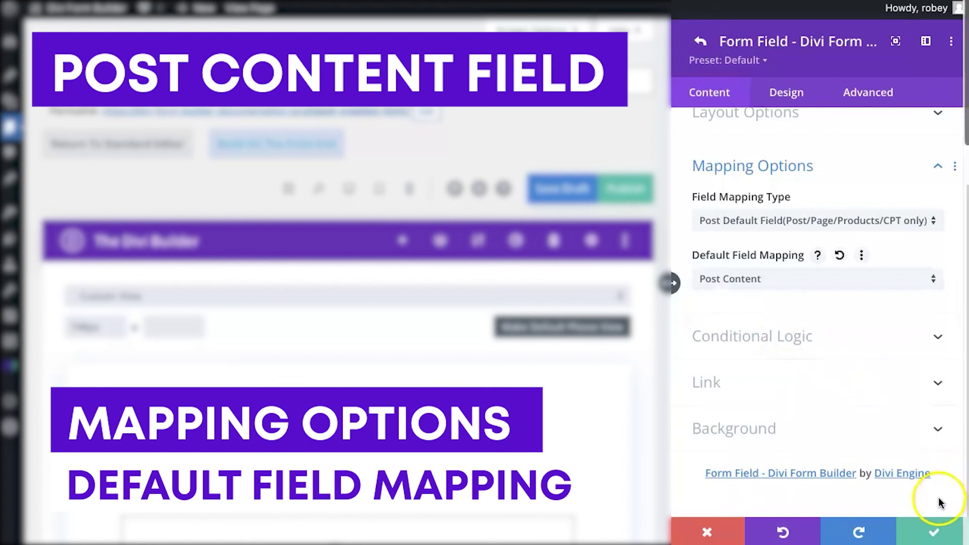